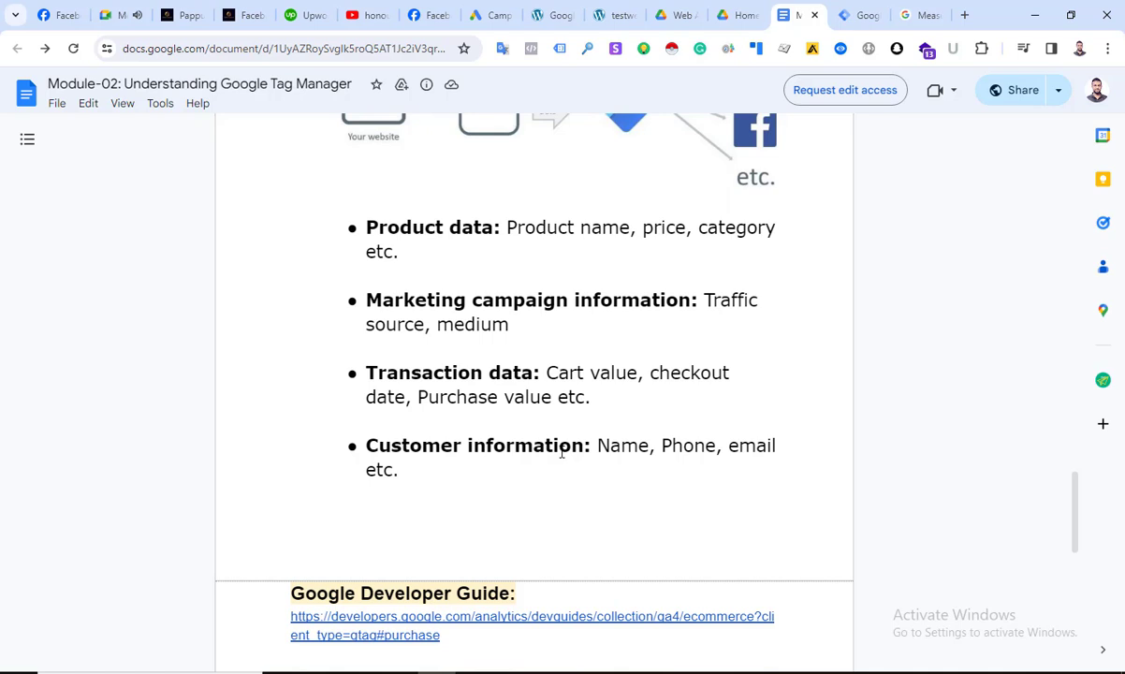
Review the Module-02 document from the Data Layer diagrams back up to its Google Tag Manager introduction.
{"action": "scroll", "coordinate": [561, 452], "scroll_direction": "up", "scroll_amount": 5}
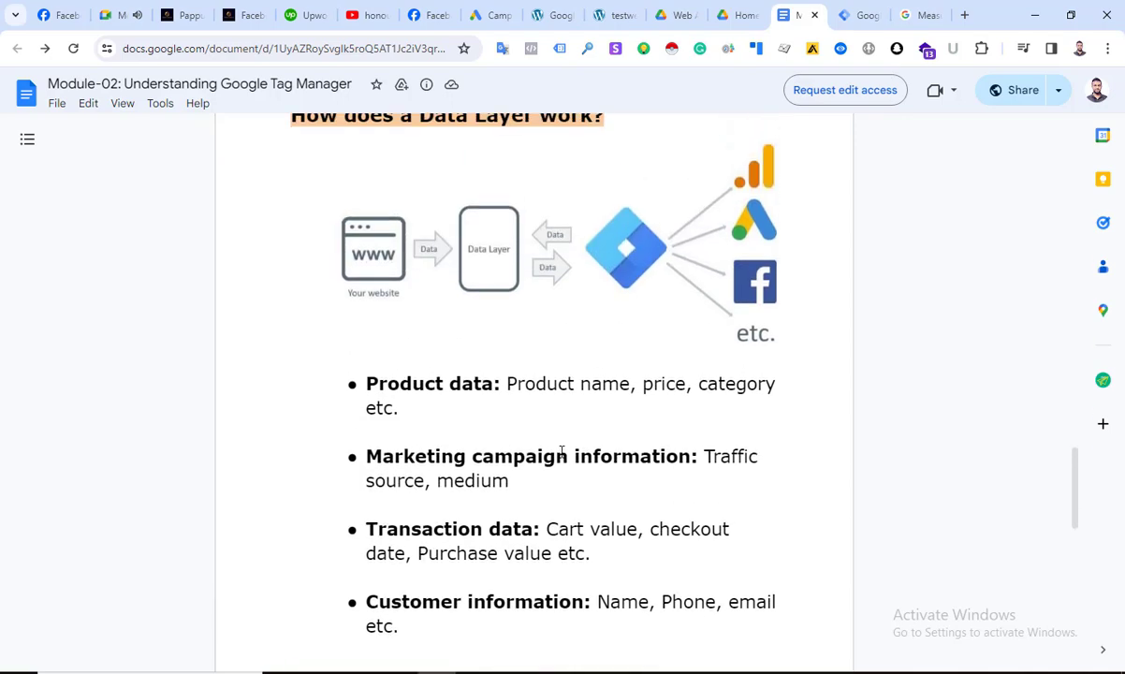
{"action": "scroll", "coordinate": [572, 520], "scroll_direction": "up", "scroll_amount": 6}
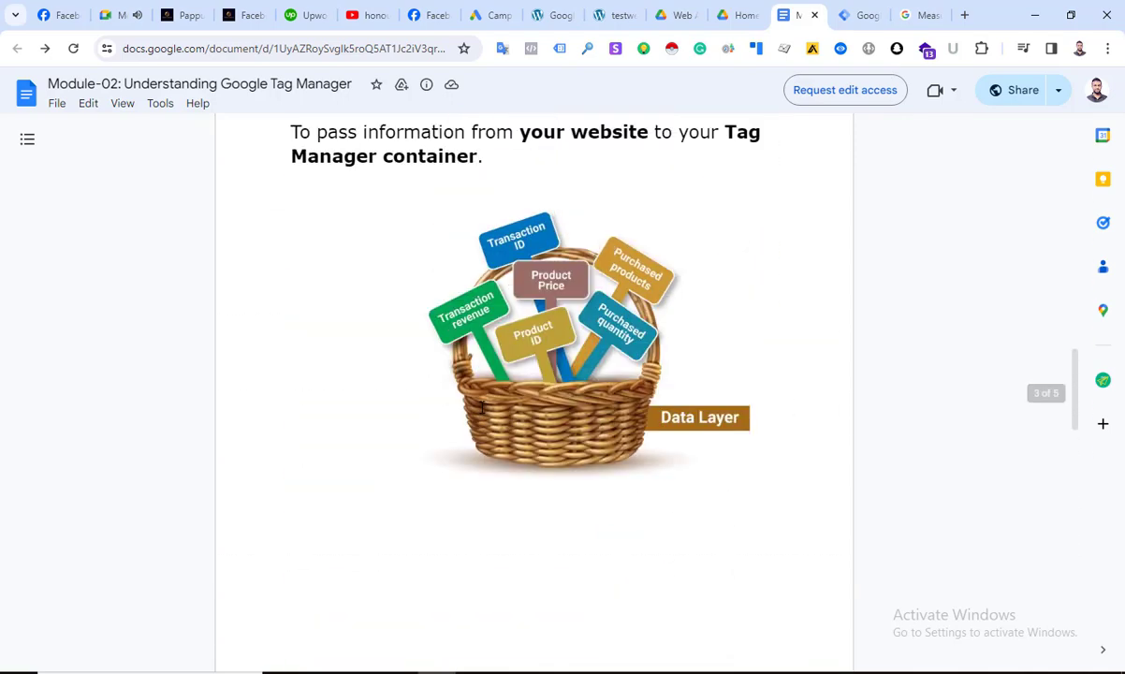
{"action": "scroll", "coordinate": [481, 406], "scroll_direction": "down", "scroll_amount": 6}
{"action": "scroll", "coordinate": [481, 406], "scroll_direction": "down", "scroll_amount": 6}
{"action": "scroll", "coordinate": [515, 459], "scroll_direction": "up", "scroll_amount": 15}
{"action": "scroll", "coordinate": [579, 456], "scroll_direction": "up", "scroll_amount": 3}
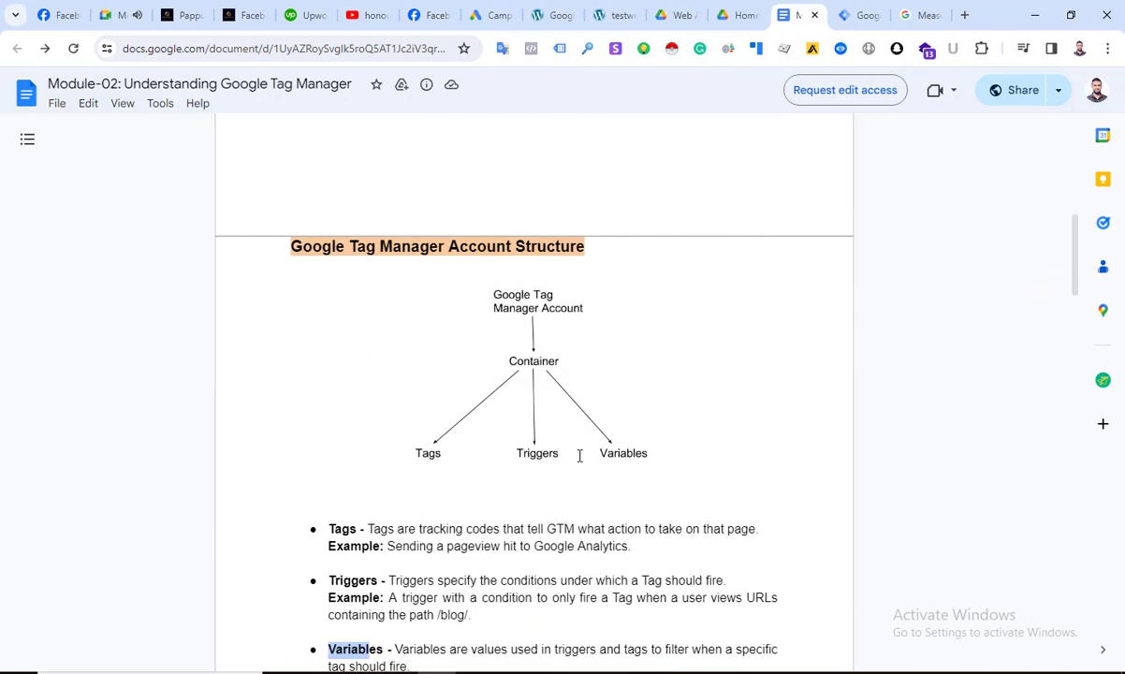
{"action": "scroll", "coordinate": [579, 458], "scroll_direction": "up", "scroll_amount": 10}
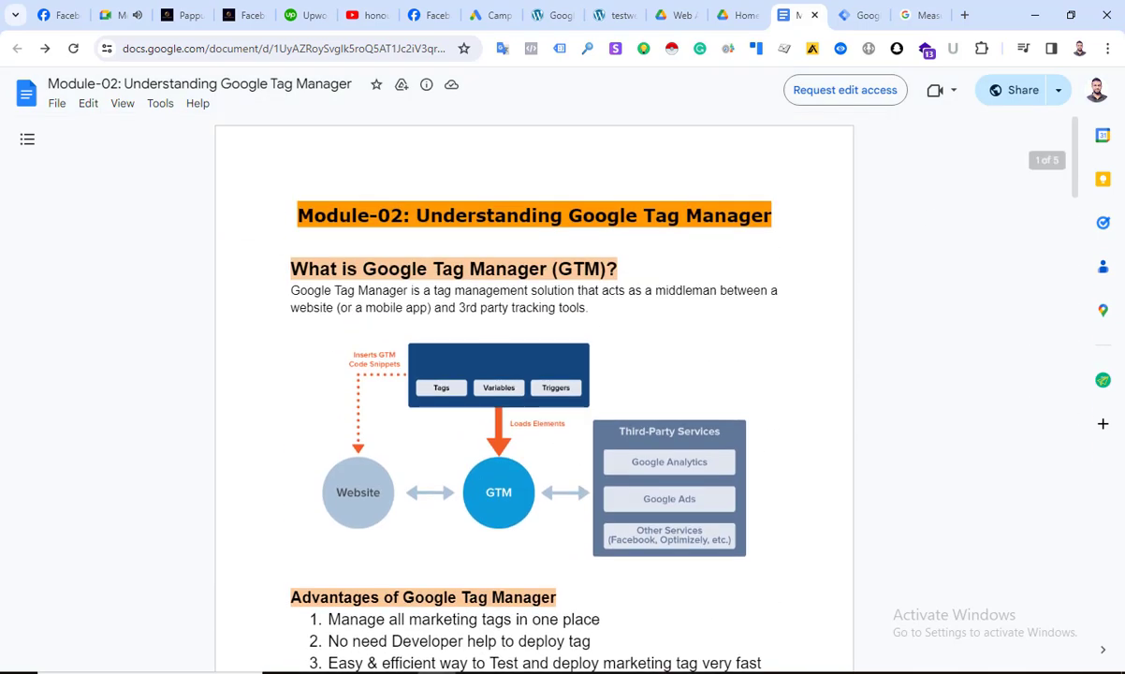
Switch to Google Tag Manager and open the dev-testwebstar.pantheonsite.i web container of the Test Websiter account in a new browser tab.
{"action": "left_click", "coordinate": [859, 15]}
{"action": "scroll", "coordinate": [241, 294], "scroll_direction": "down", "scroll_amount": 8}
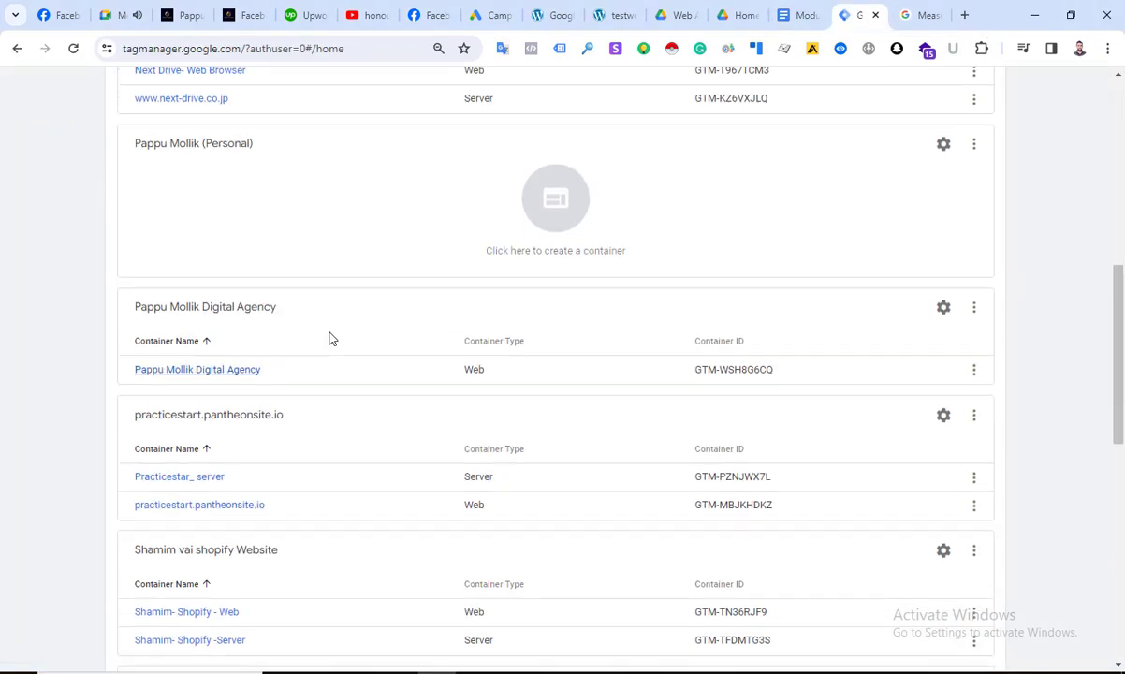
{"action": "scroll", "coordinate": [283, 306], "scroll_direction": "up", "scroll_amount": 4}
{"action": "scroll", "coordinate": [282, 301], "scroll_direction": "up", "scroll_amount": 3}
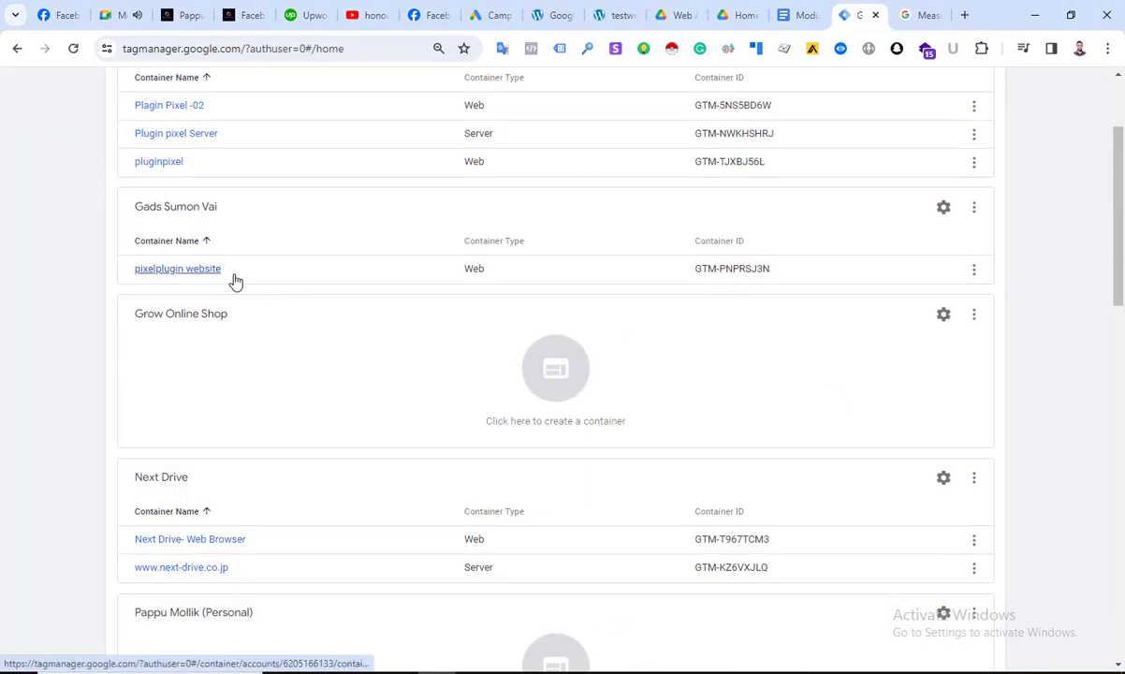
{"action": "scroll", "coordinate": [234, 279], "scroll_direction": "up", "scroll_amount": 2}
{"action": "scroll", "coordinate": [280, 309], "scroll_direction": "down", "scroll_amount": 8}
{"action": "scroll", "coordinate": [316, 419], "scroll_direction": "down", "scroll_amount": 3}
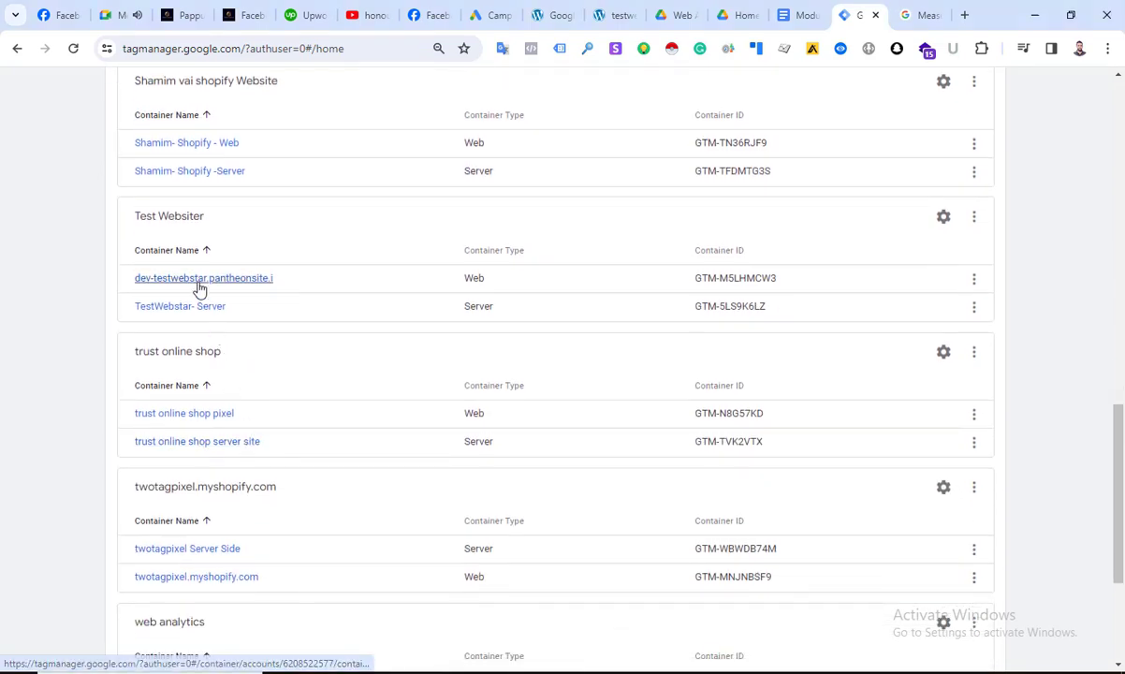
{"action": "right_click", "coordinate": [199, 281]}
{"action": "left_click", "coordinate": [267, 299]}
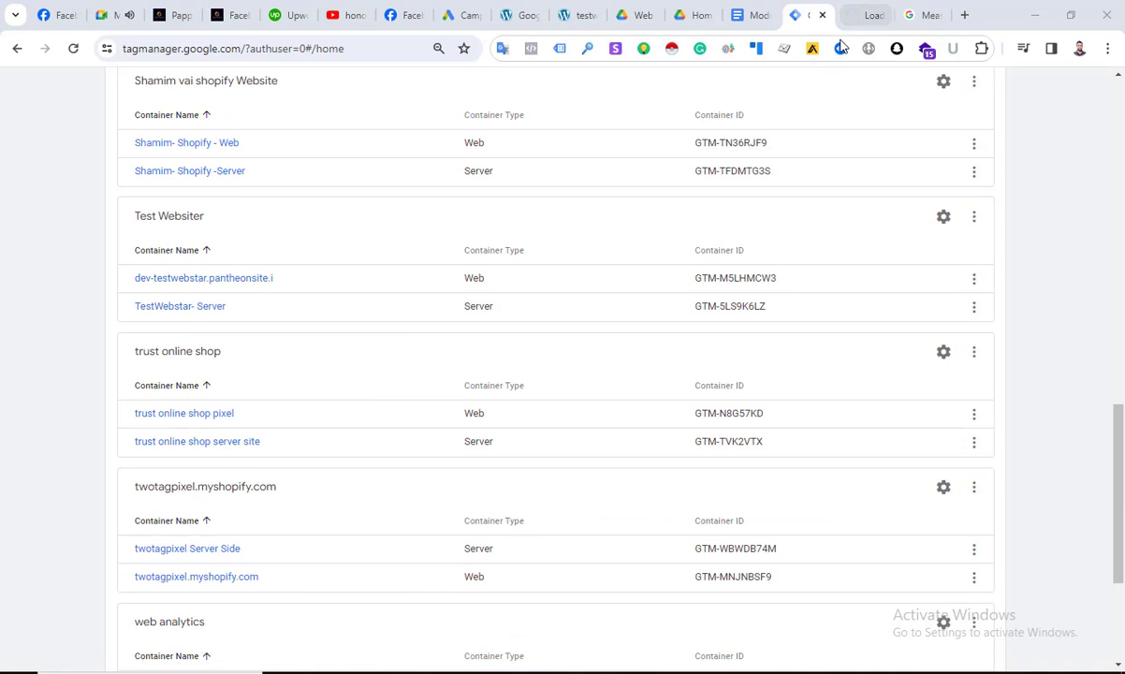
{"action": "left_click", "coordinate": [859, 15]}
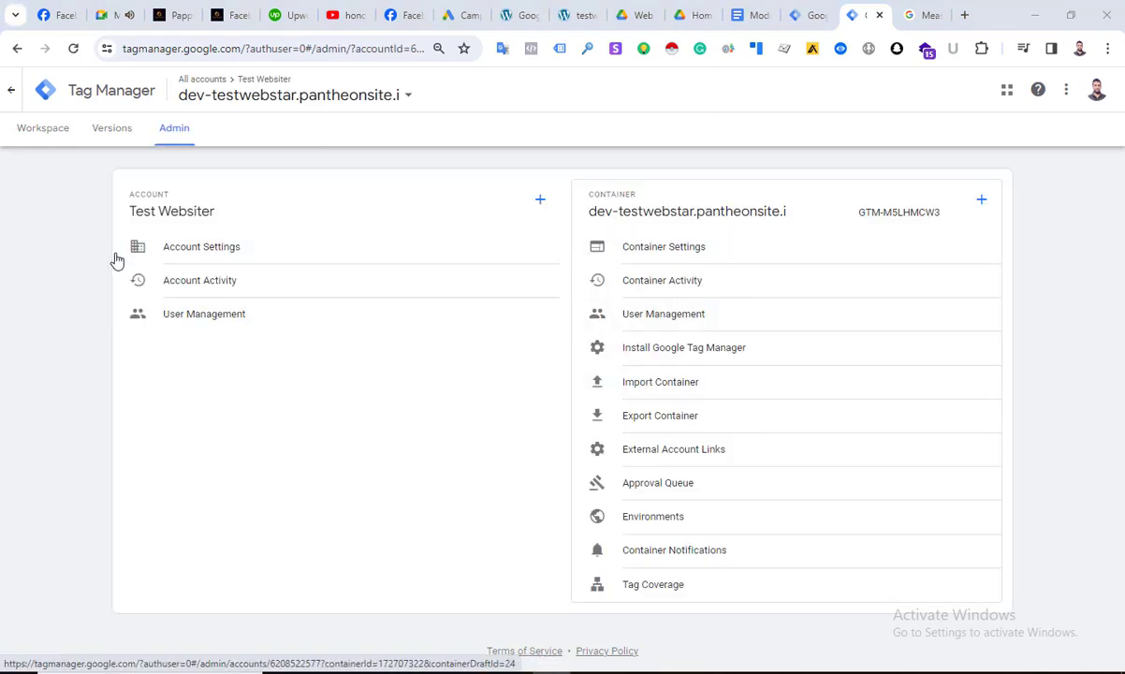
Inspect the Test Websiter account's name and ID in its account settings, and close them without changes.
{"action": "left_click", "coordinate": [233, 251]}
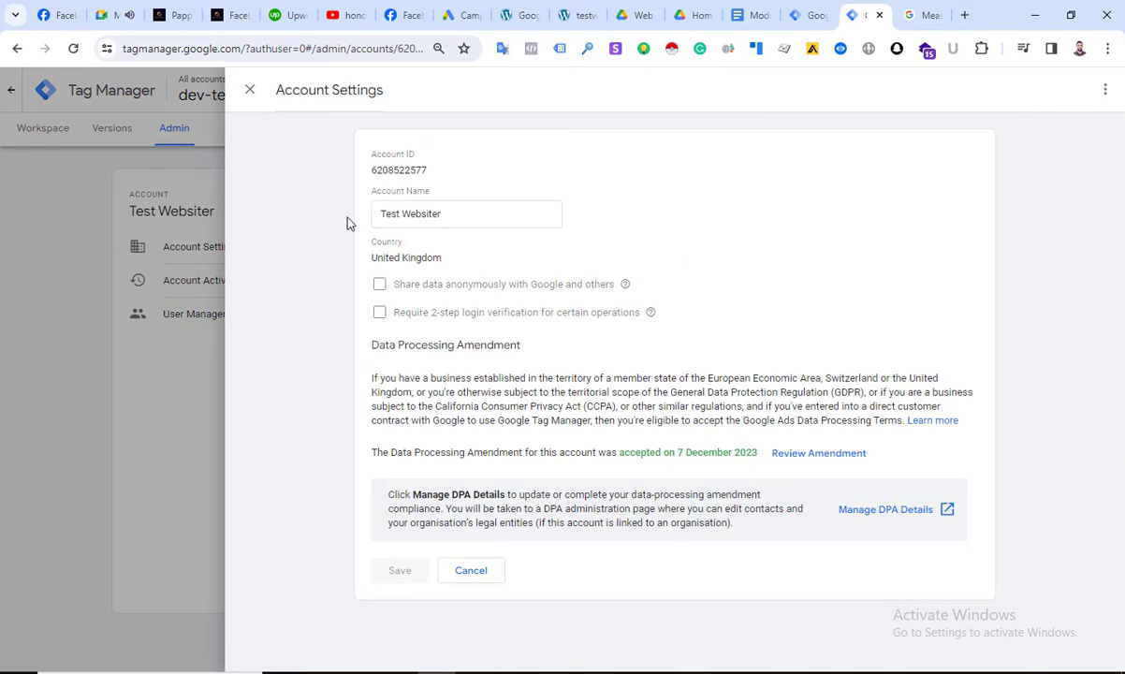
{"action": "left_click", "coordinate": [470, 228]}
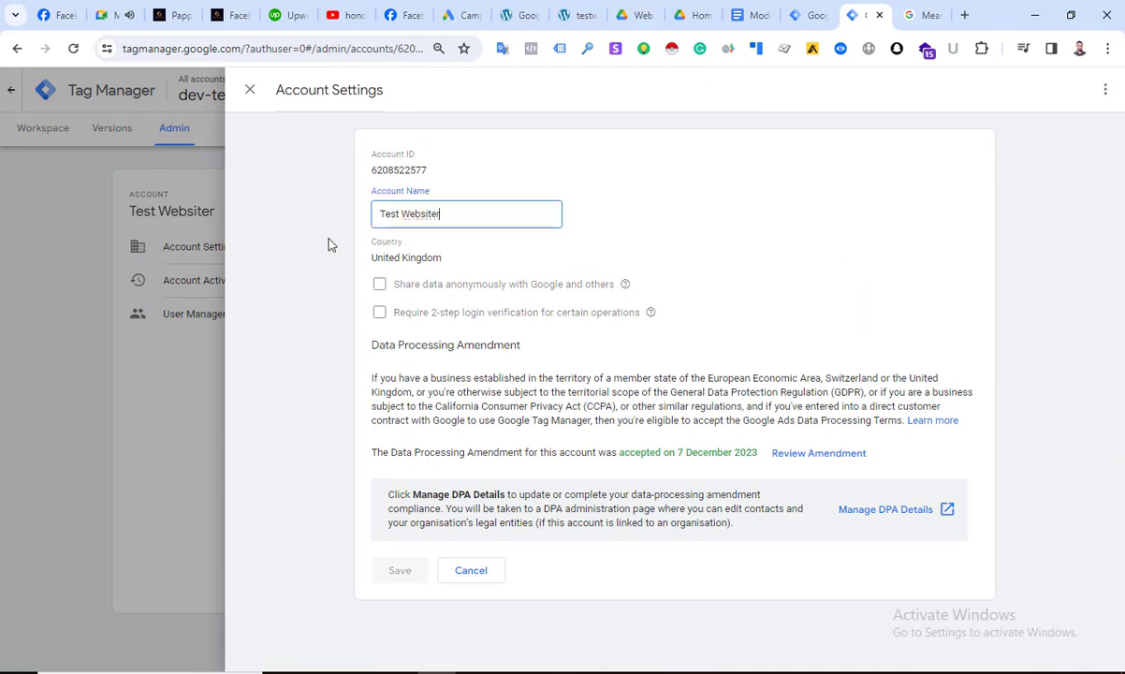
{"action": "left_click", "coordinate": [393, 161]}
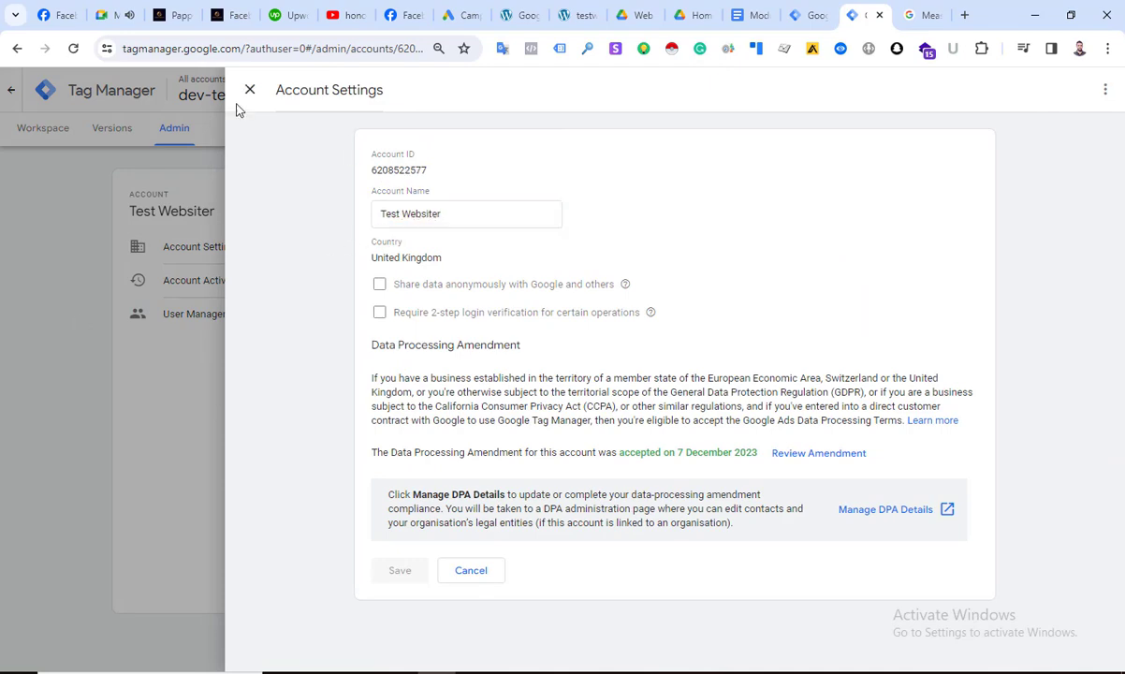
{"action": "left_click", "coordinate": [246, 95]}
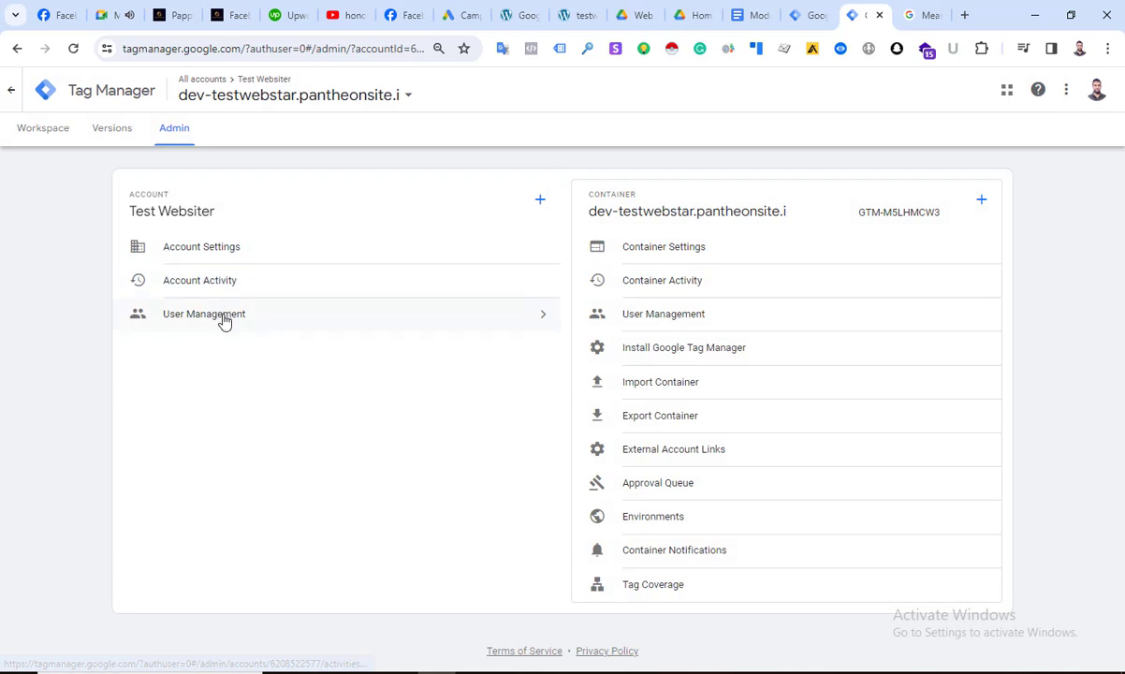
{"action": "left_click", "coordinate": [269, 308]}
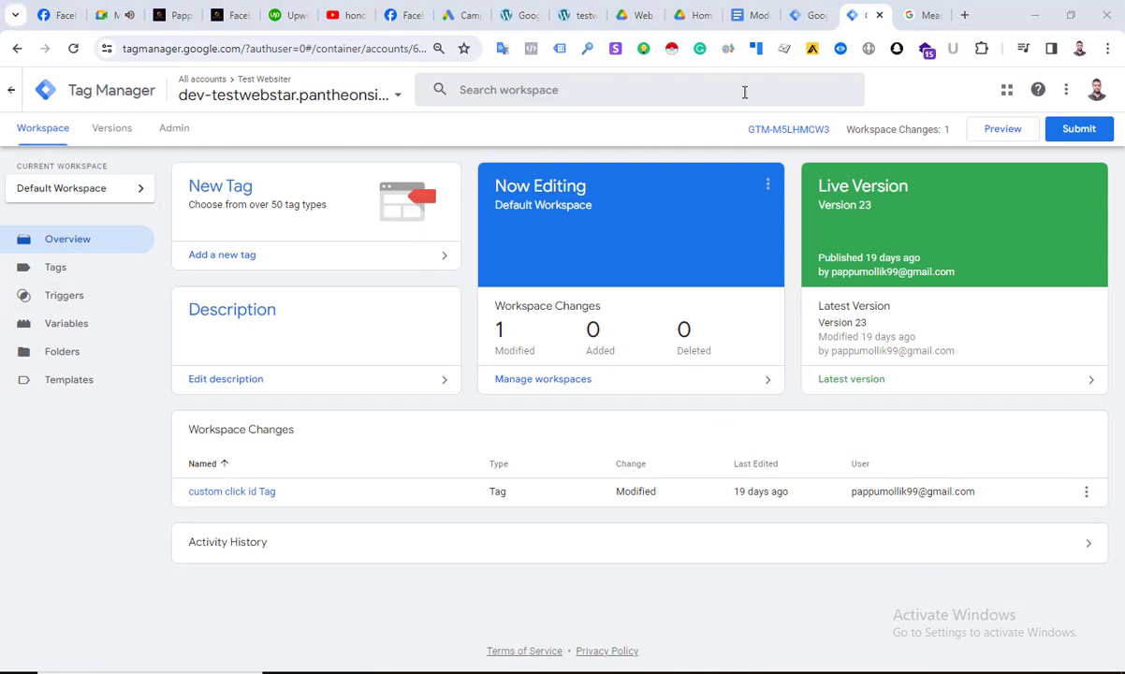
Switch to the Module-02 document and examine the Google Tag Manager Account Structure diagram.
{"action": "left_click", "coordinate": [756, 13]}
{"action": "scroll", "coordinate": [440, 365], "scroll_direction": "down", "scroll_amount": 8}
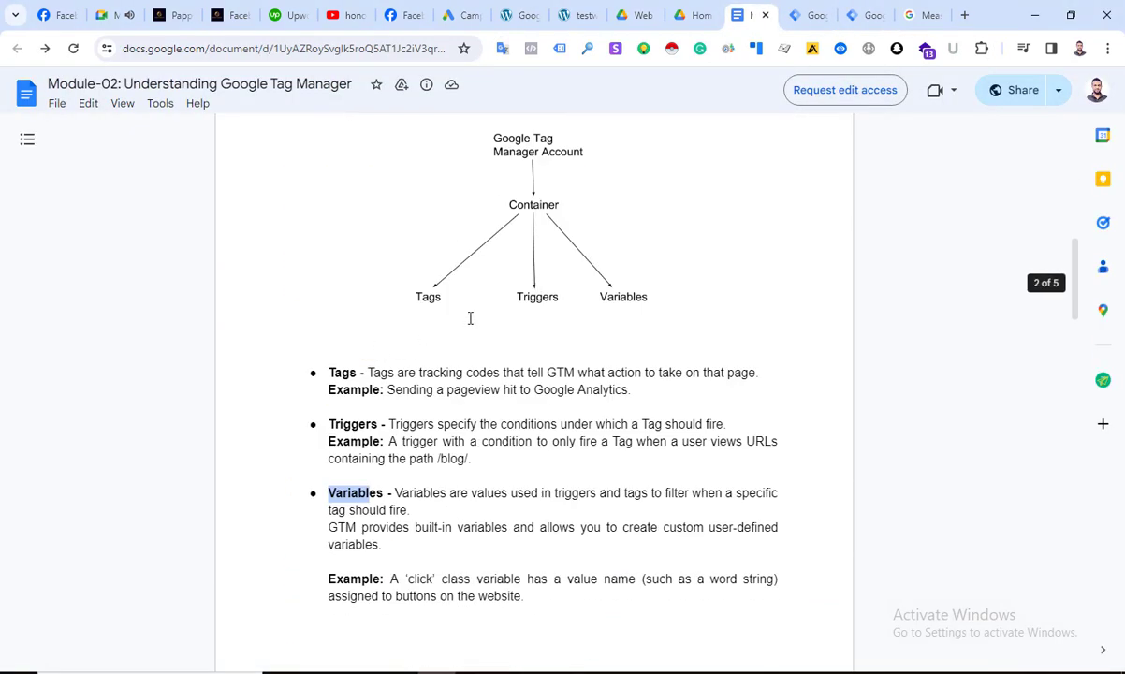
{"action": "scroll", "coordinate": [424, 334], "scroll_direction": "up", "scroll_amount": 1}
{"action": "left_click", "coordinate": [559, 238]}
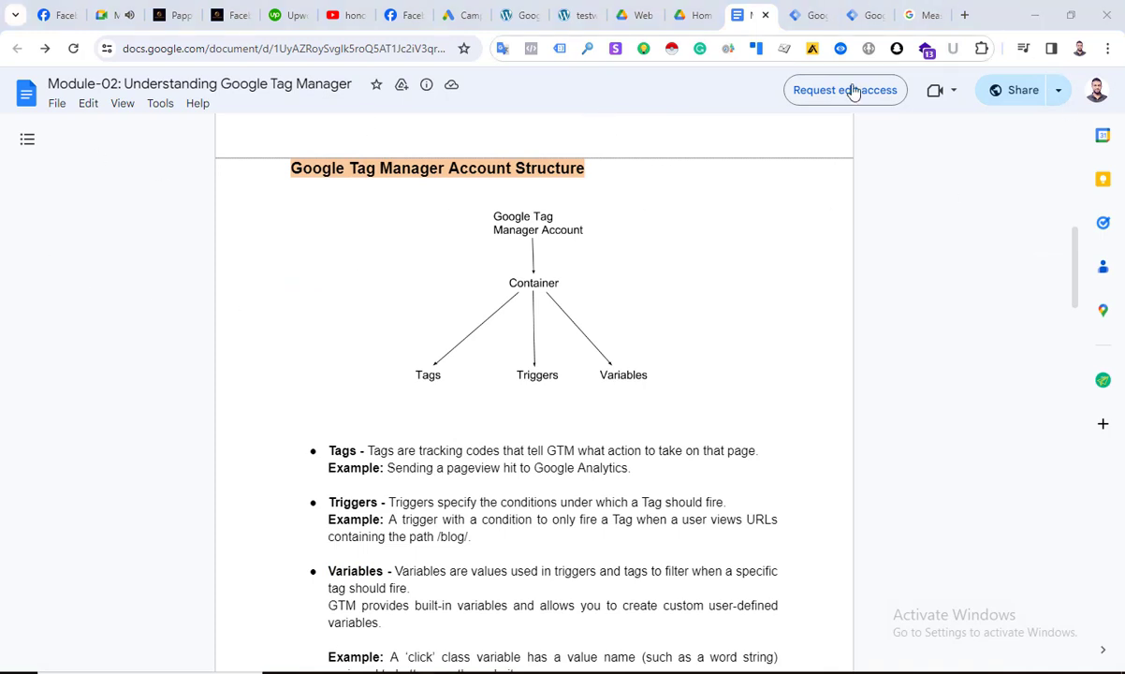
Return to the dev-testwebstar.pantheonsite.i container in Google Tag Manager and view the containers belonging to the Test Websiter account.
{"action": "left_click", "coordinate": [810, 14]}
{"action": "left_click", "coordinate": [857, 9]}
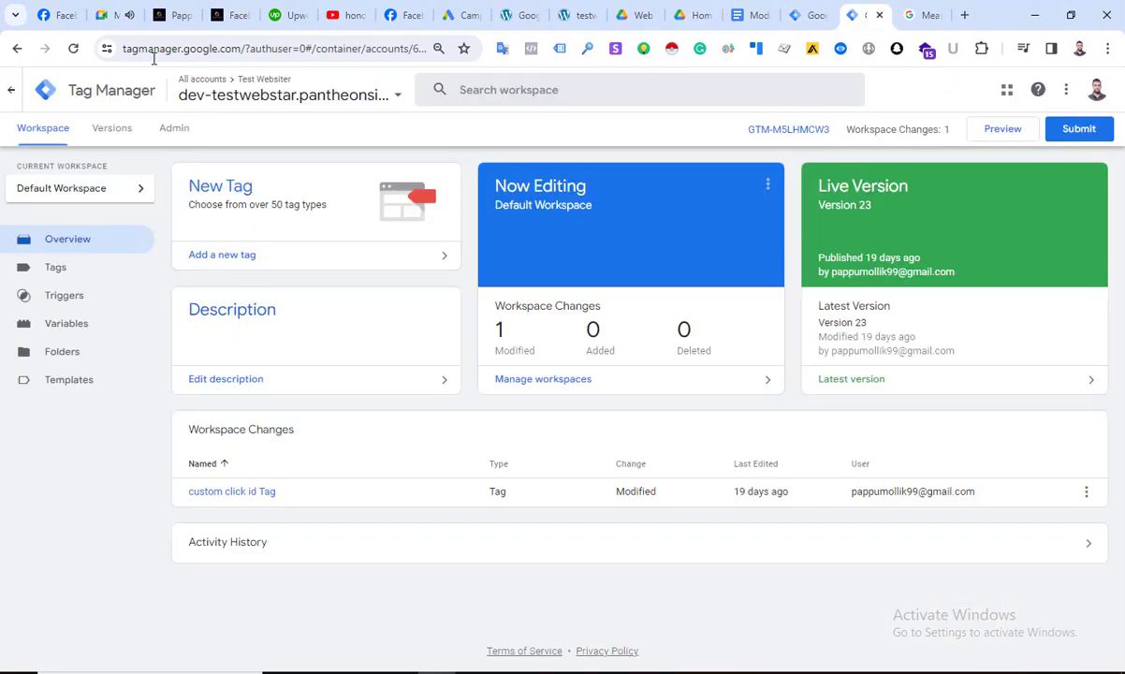
{"action": "left_click", "coordinate": [408, 101]}
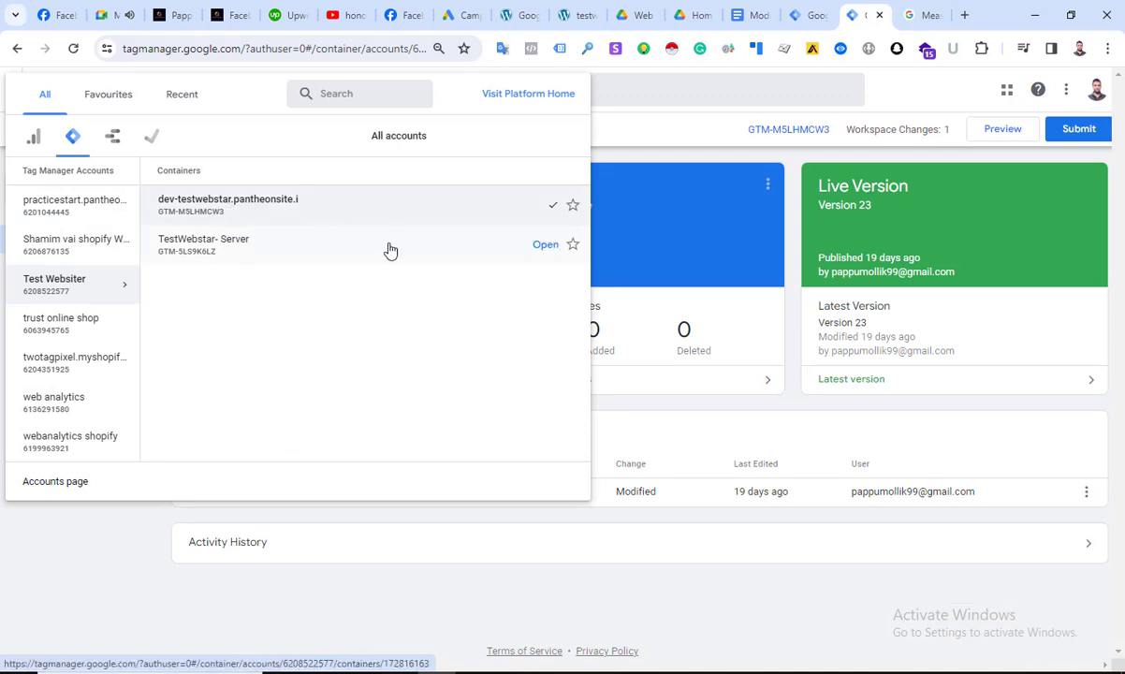
{"action": "left_click", "coordinate": [112, 572]}
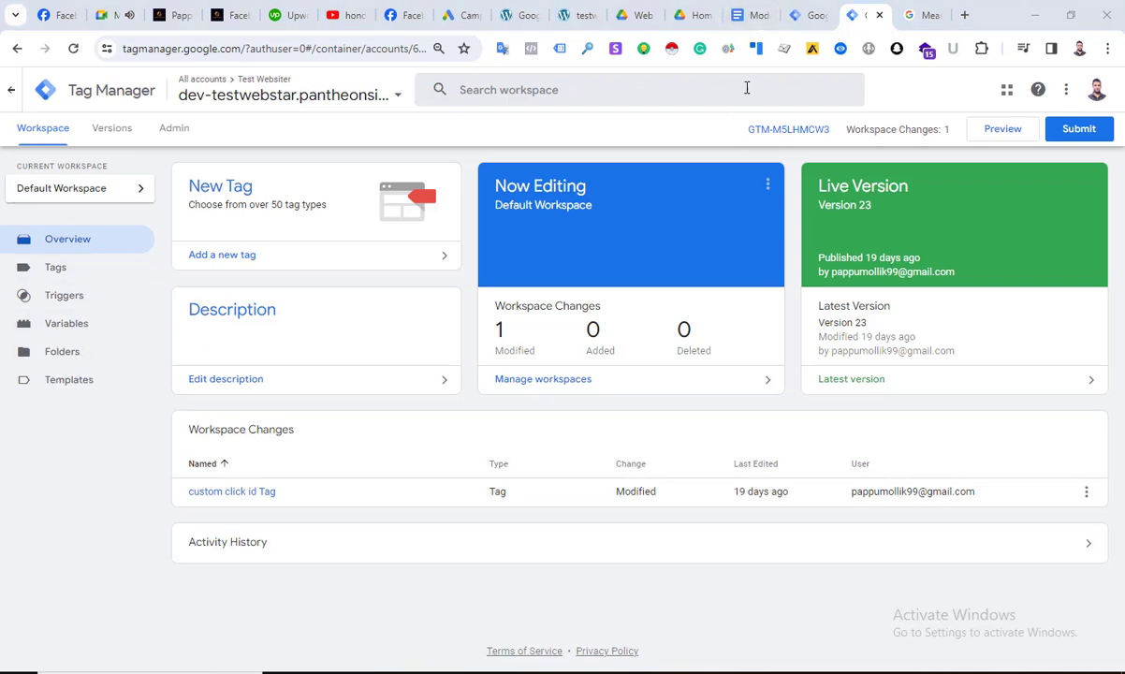
Switch to the Module-02 document and read the definitions of tags, triggers and variables.
{"action": "left_click", "coordinate": [755, 13]}
{"action": "scroll", "coordinate": [596, 140], "scroll_direction": "down", "scroll_amount": 2}
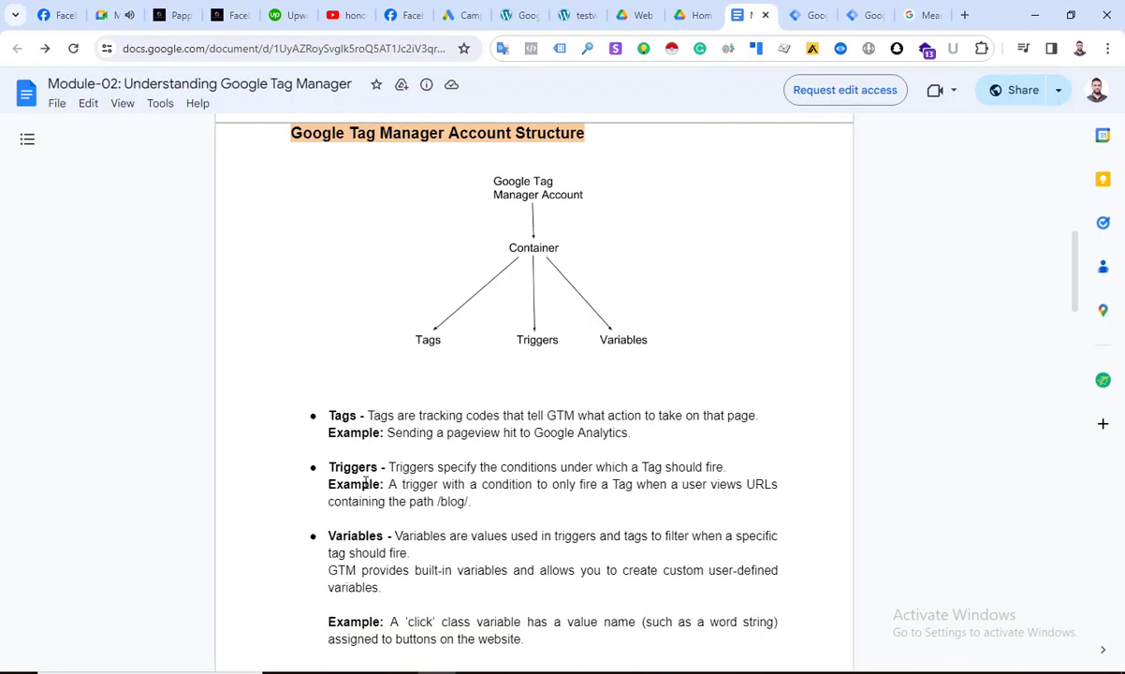
{"action": "scroll", "coordinate": [385, 468], "scroll_direction": "down", "scroll_amount": 2}
{"action": "scroll", "coordinate": [429, 442], "scroll_direction": "down", "scroll_amount": 2}
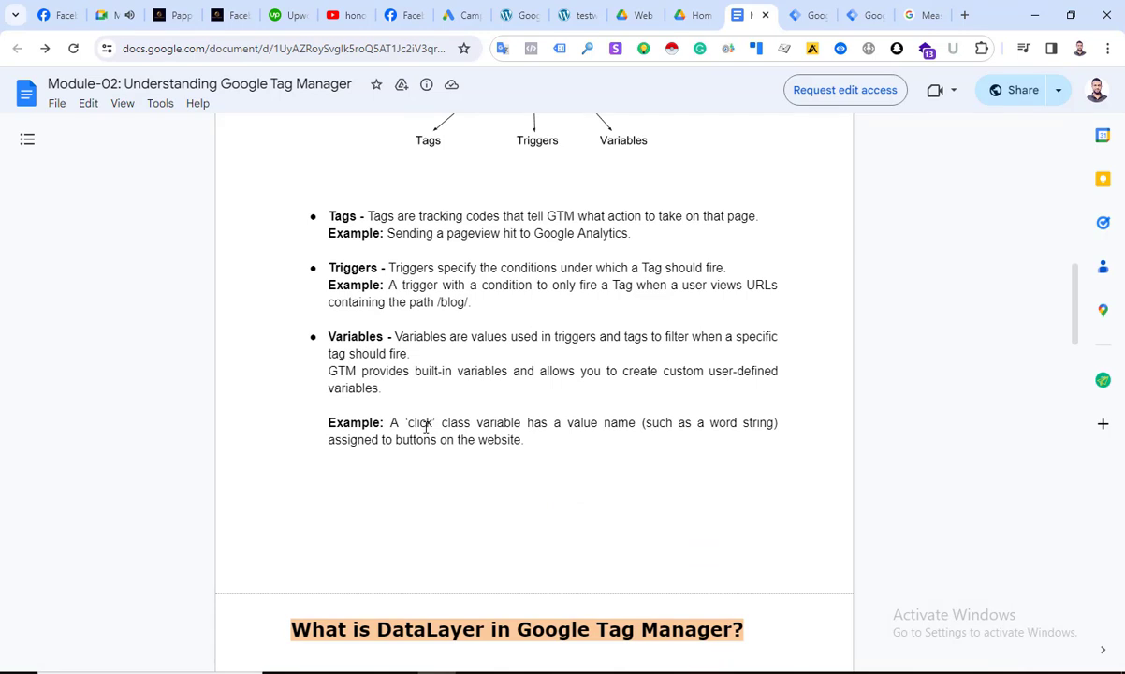
Switch back to the Tag Manager container and examine its list of tags with their types and firing triggers.
{"action": "left_click", "coordinate": [862, 15]}
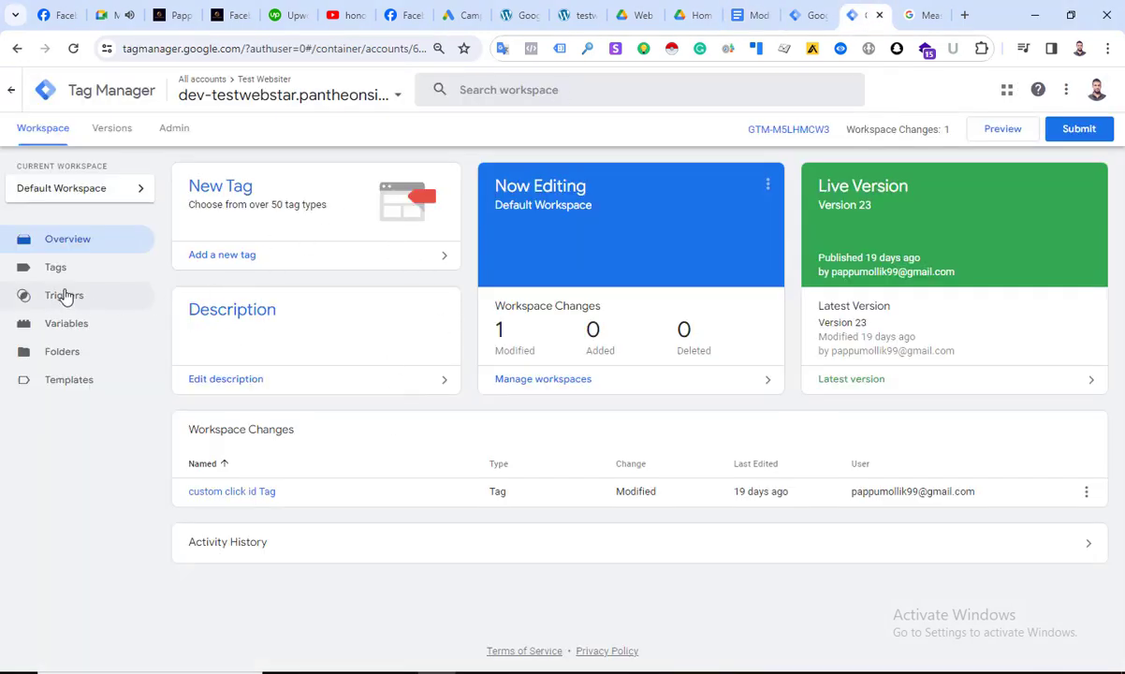
{"action": "left_click", "coordinate": [57, 268]}
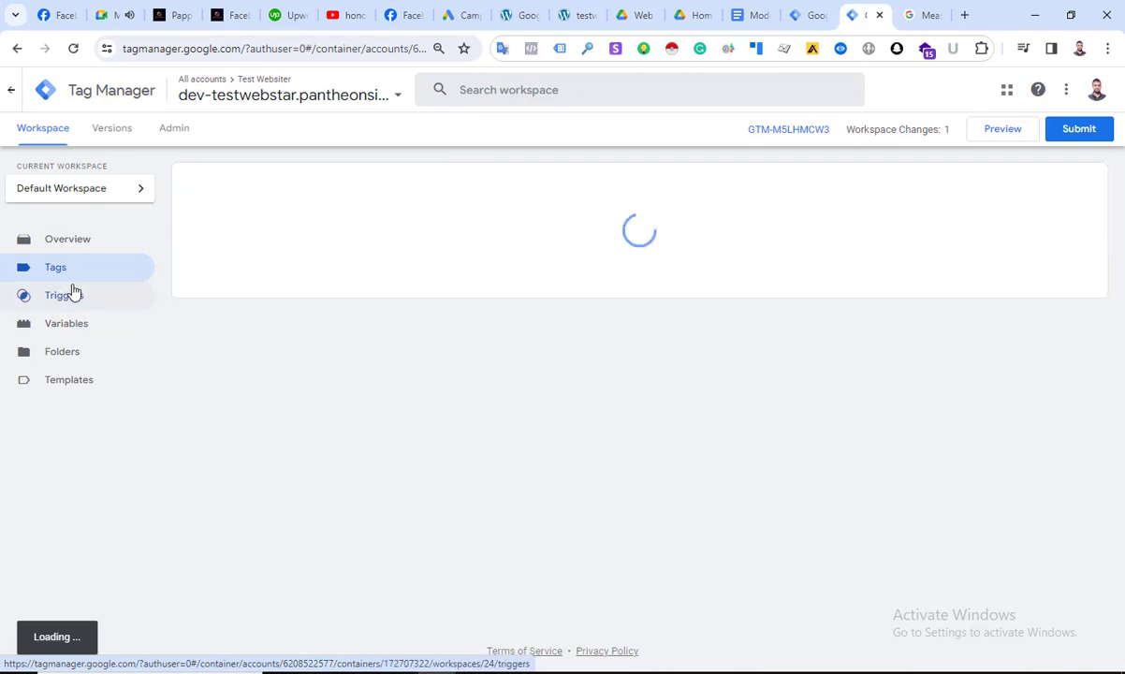
{"action": "left_click", "coordinate": [73, 297]}
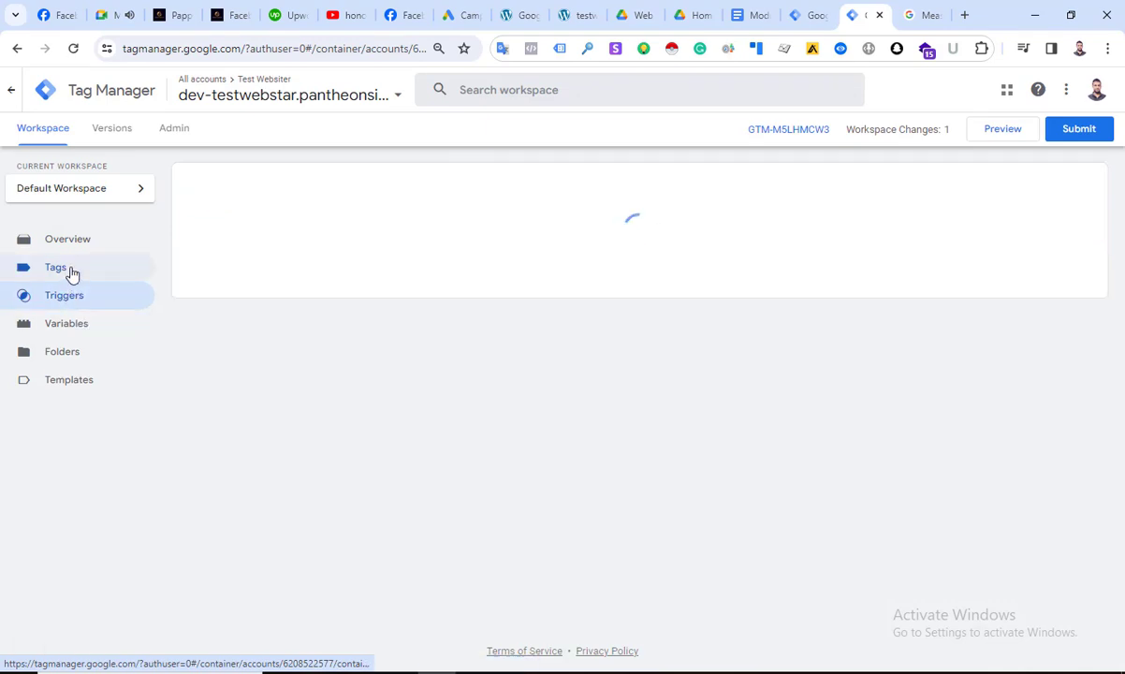
{"action": "left_click", "coordinate": [70, 271]}
{"action": "scroll", "coordinate": [359, 276], "scroll_direction": "down", "scroll_amount": 2}
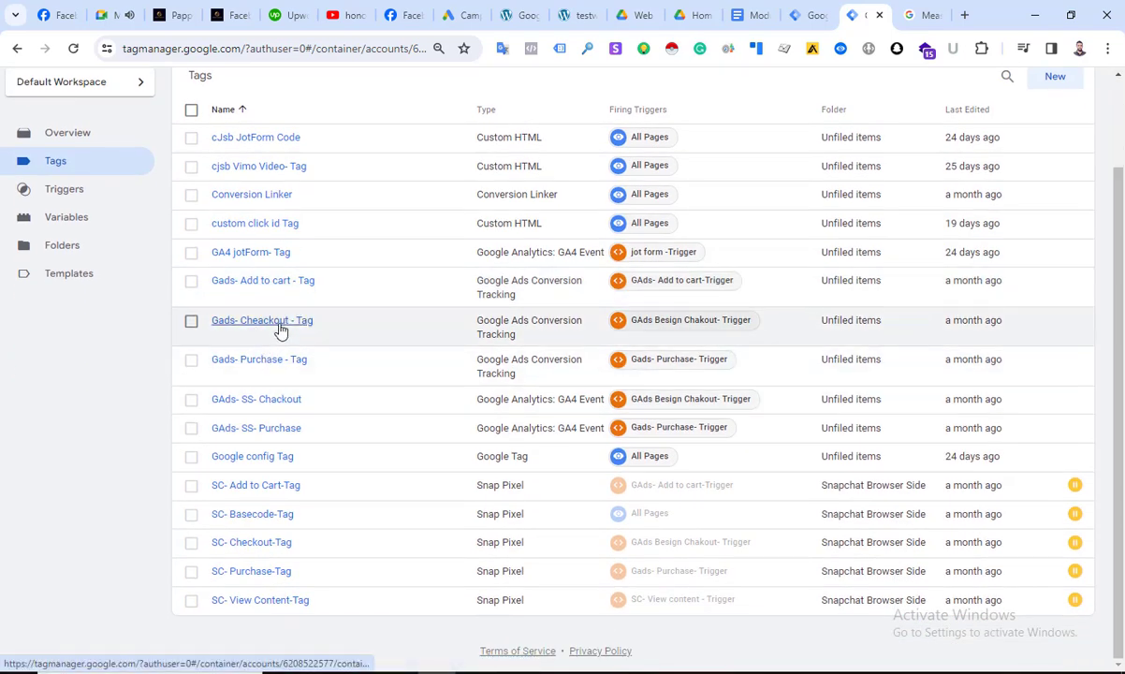
{"action": "scroll", "coordinate": [273, 294], "scroll_direction": "up", "scroll_amount": 2}
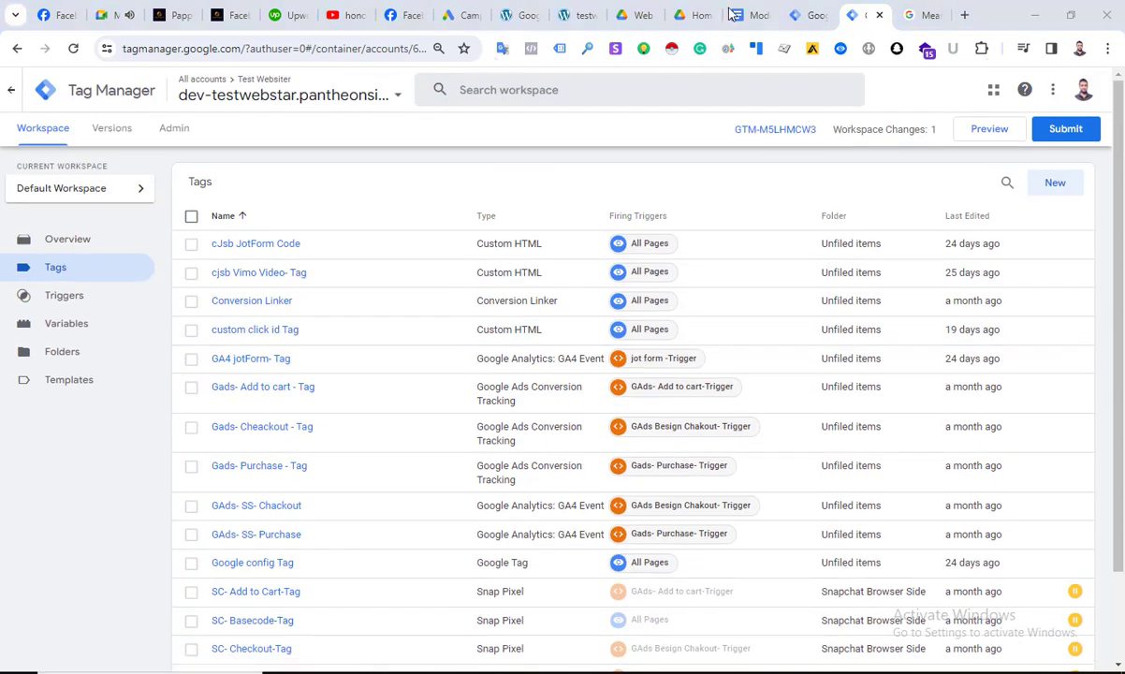
Switch to the dev-testwebstar.pantheonsite.io store and look through the home page and its Featured Products section.
{"action": "left_click", "coordinate": [571, 16]}
{"action": "scroll", "coordinate": [479, 193], "scroll_direction": "down", "scroll_amount": 3}
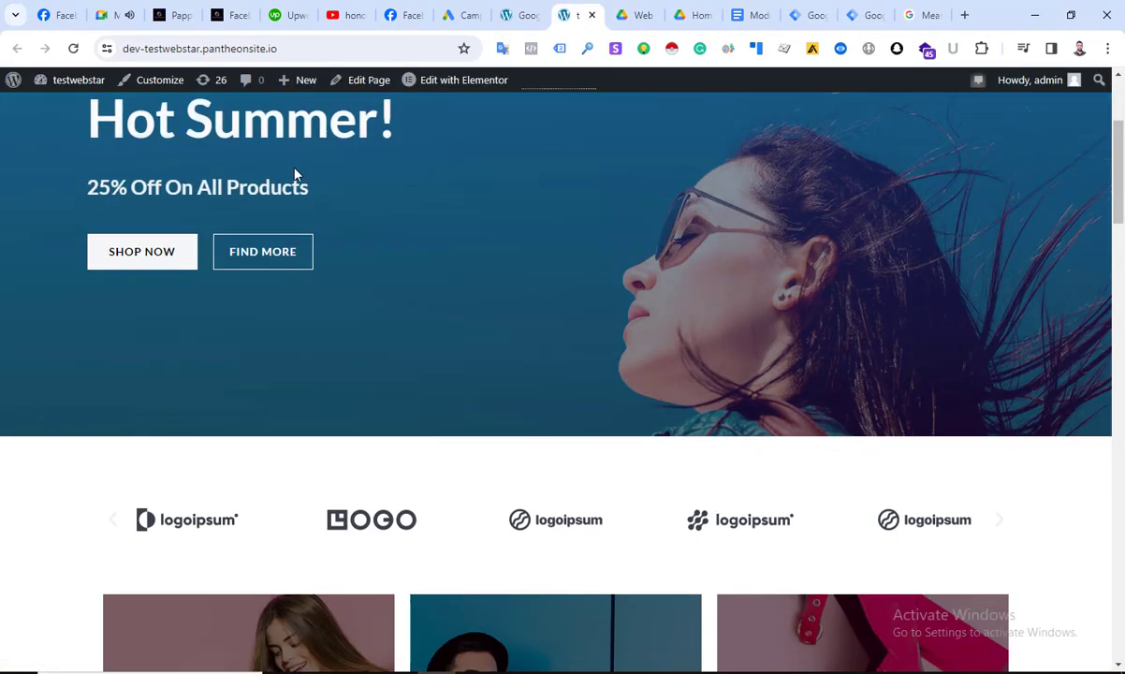
{"action": "scroll", "coordinate": [478, 191], "scroll_direction": "down", "scroll_amount": 3}
{"action": "scroll", "coordinate": [356, 248], "scroll_direction": "down", "scroll_amount": 8}
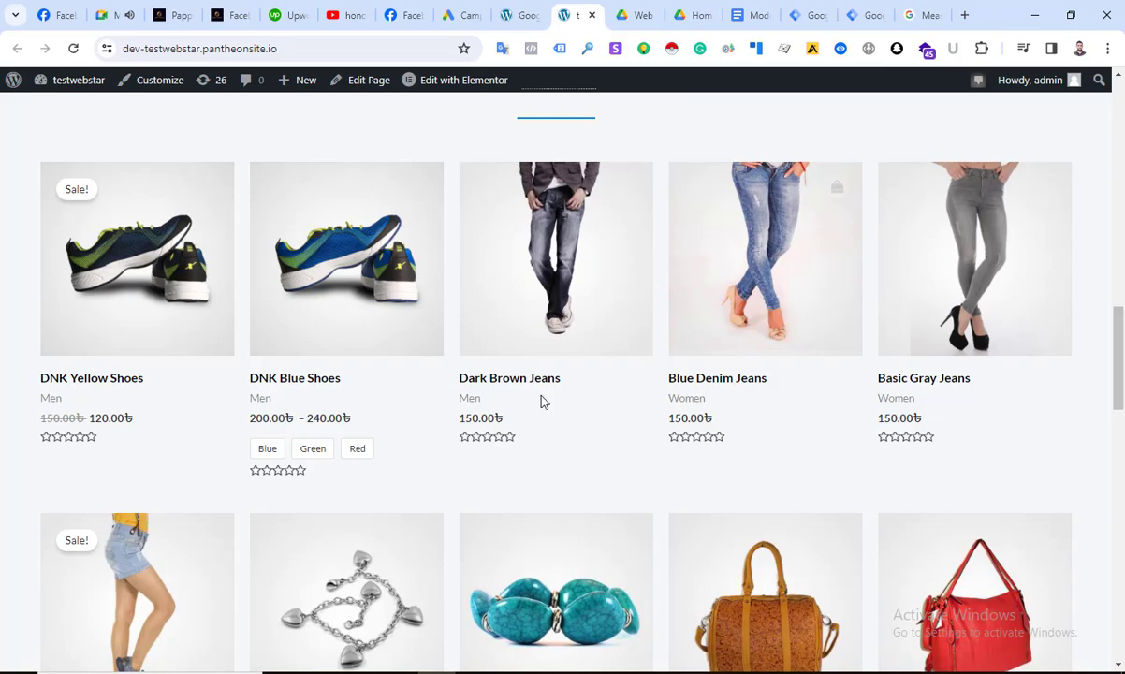
{"action": "scroll", "coordinate": [419, 258], "scroll_direction": "down", "scroll_amount": 2}
{"action": "scroll", "coordinate": [440, 261], "scroll_direction": "up", "scroll_amount": 10}
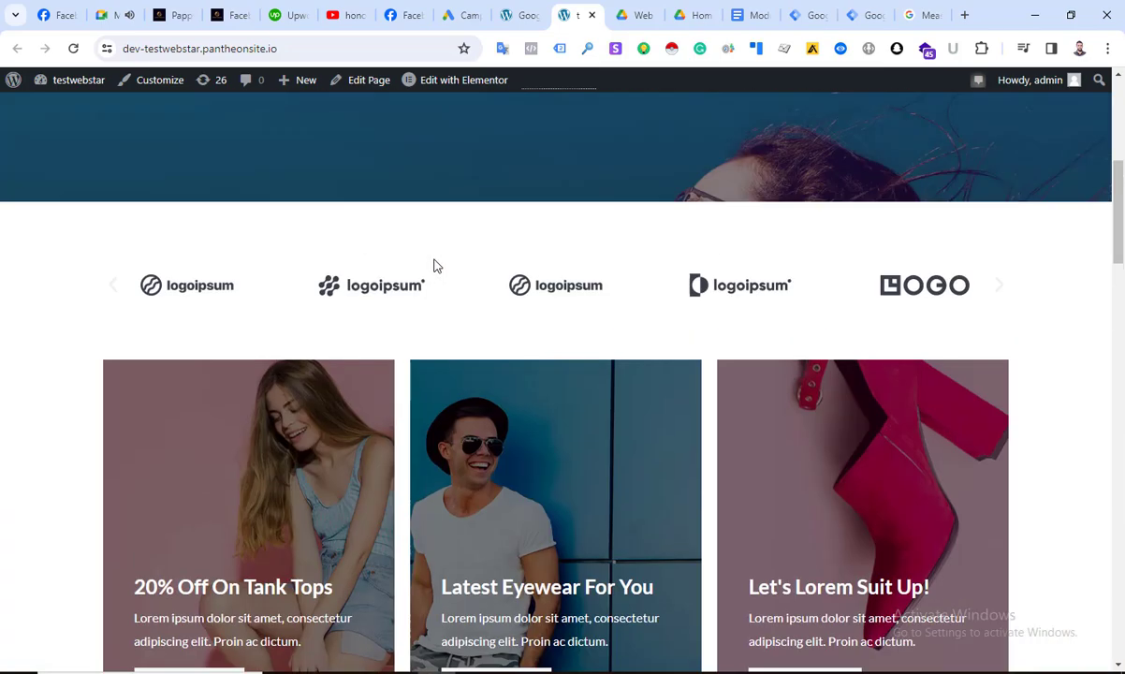
{"action": "scroll", "coordinate": [420, 289], "scroll_direction": "down", "scroll_amount": 7}
{"action": "scroll", "coordinate": [397, 294], "scroll_direction": "down", "scroll_amount": 8}
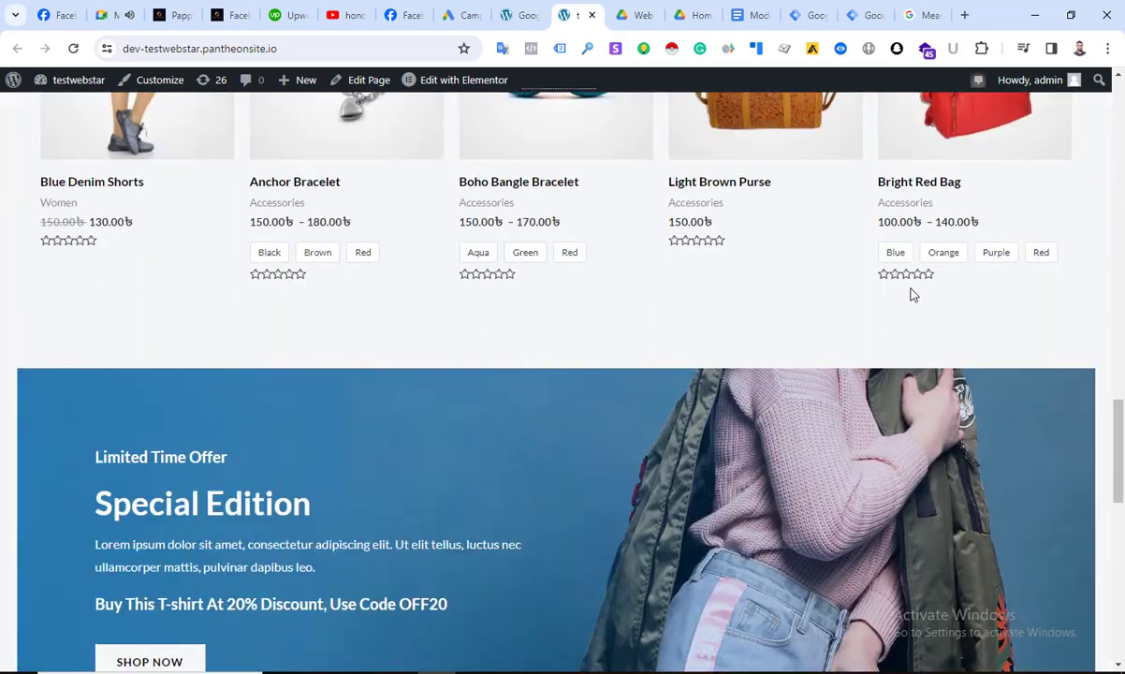
{"action": "scroll", "coordinate": [279, 271], "scroll_direction": "up", "scroll_amount": 7}
{"action": "scroll", "coordinate": [332, 251], "scroll_direction": "up", "scroll_amount": 1}
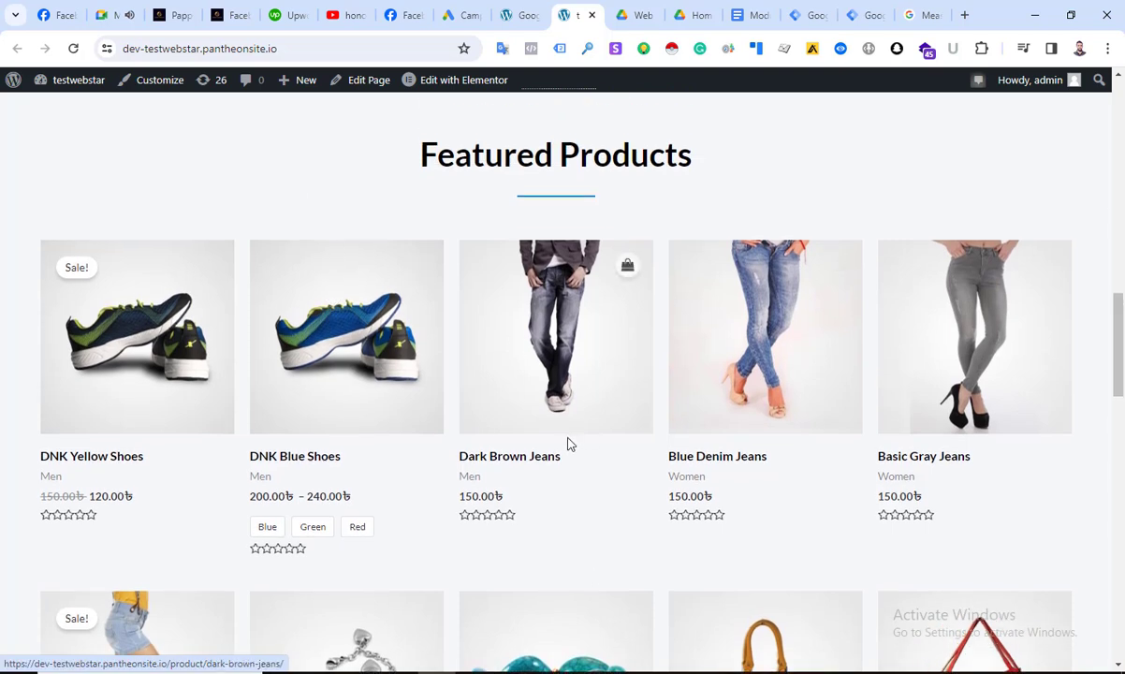
Open the Dark Brown Jeans product page from the featured products and add one pair to the cart.
{"action": "left_click", "coordinate": [570, 338]}
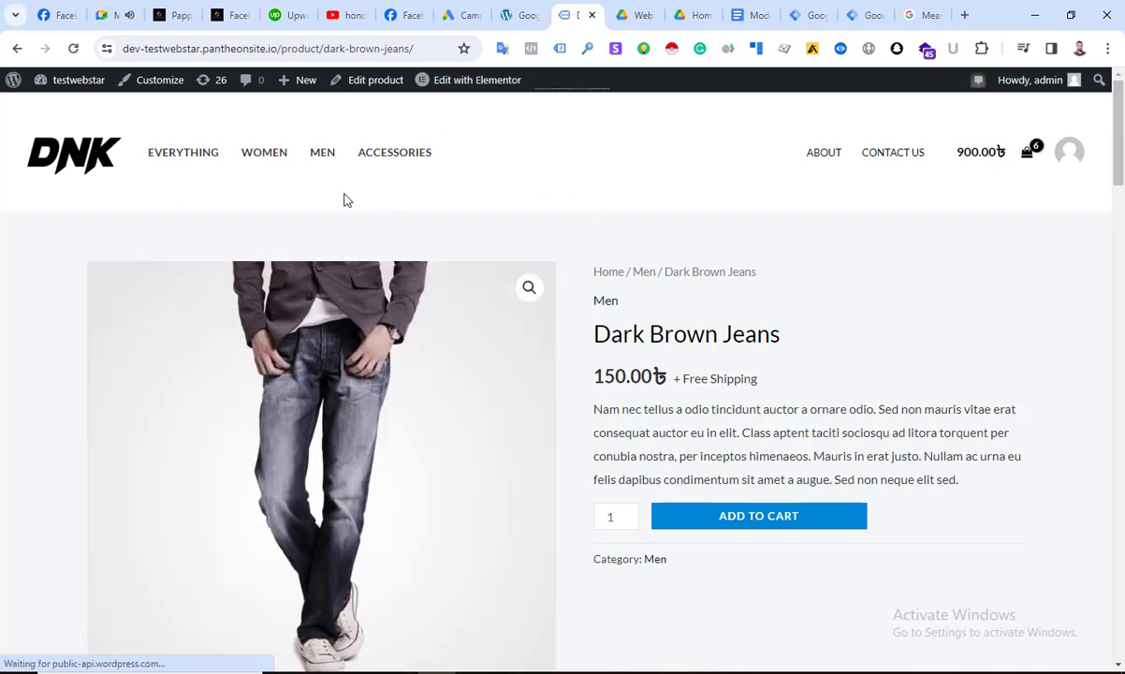
{"action": "scroll", "coordinate": [422, 346], "scroll_direction": "down", "scroll_amount": 2}
{"action": "scroll", "coordinate": [555, 334], "scroll_direction": "up", "scroll_amount": 2}
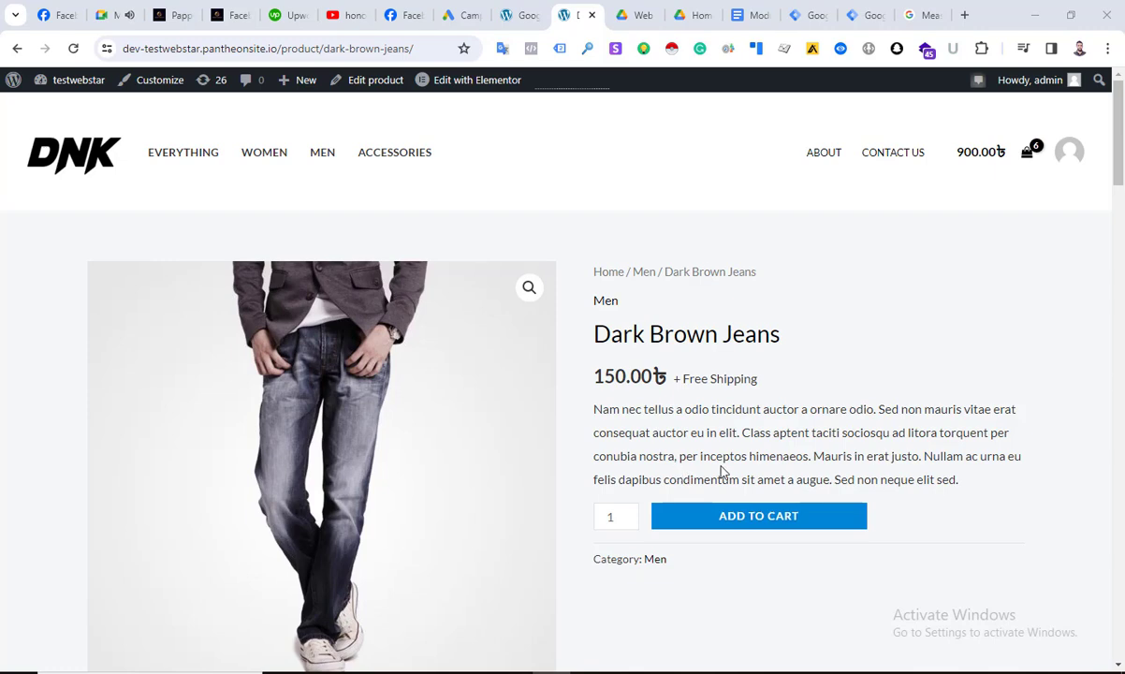
{"action": "left_click", "coordinate": [723, 523]}
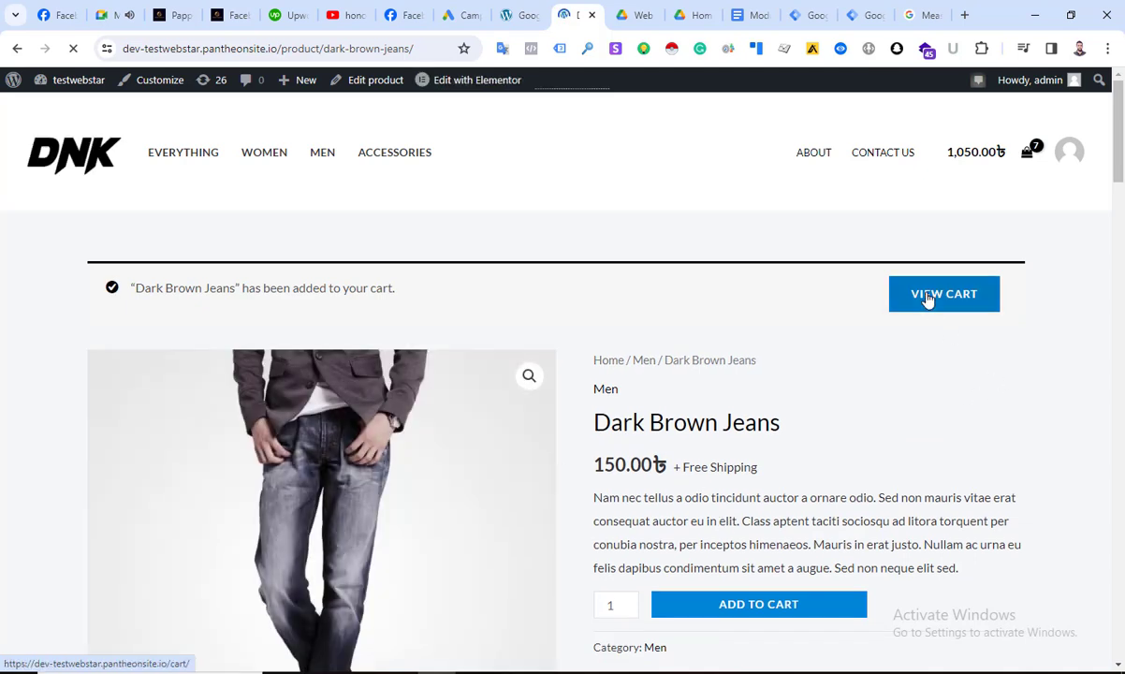
Open the cart, proceed to checkout, and go through the billing form to the order placement section.
{"action": "left_click", "coordinate": [926, 297]}
{"action": "scroll", "coordinate": [724, 437], "scroll_direction": "down", "scroll_amount": 5}
{"action": "left_click", "coordinate": [725, 436]}
{"action": "scroll", "coordinate": [572, 413], "scroll_direction": "down", "scroll_amount": 3}
{"action": "scroll", "coordinate": [572, 412], "scroll_direction": "down", "scroll_amount": 3}
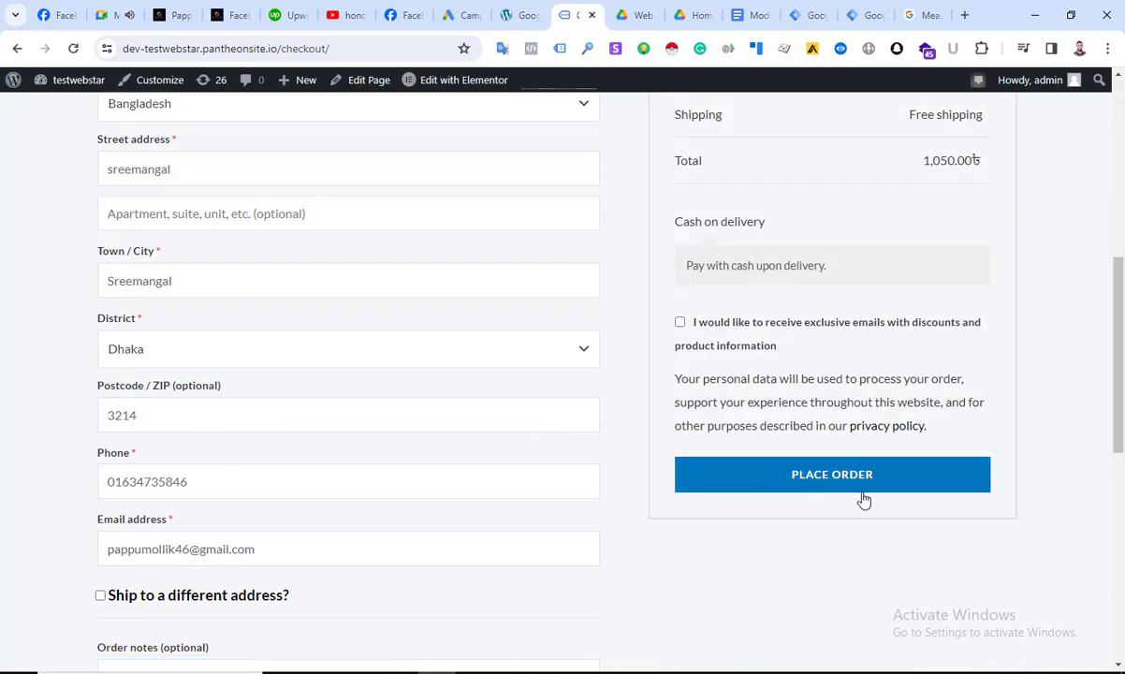
Switch from the checkout page back to the Tag Manager container and view its workspace overview.
{"action": "scroll", "coordinate": [860, 500], "scroll_direction": "up", "scroll_amount": 2}
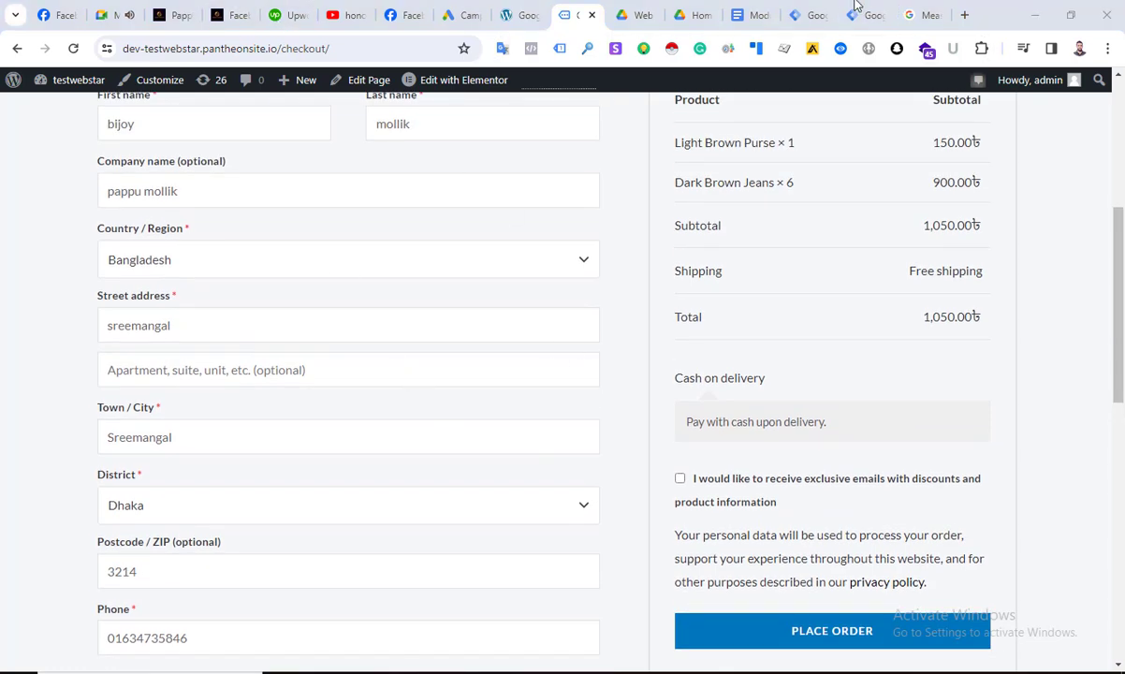
{"action": "left_click", "coordinate": [863, 15]}
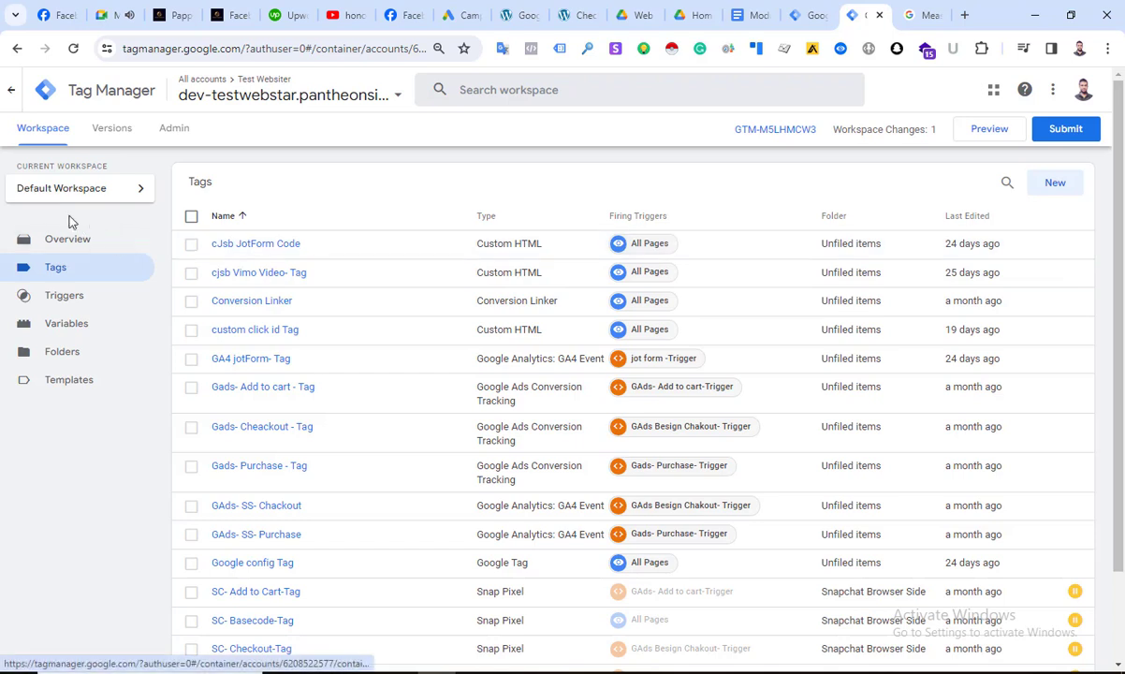
{"action": "left_click", "coordinate": [54, 246]}
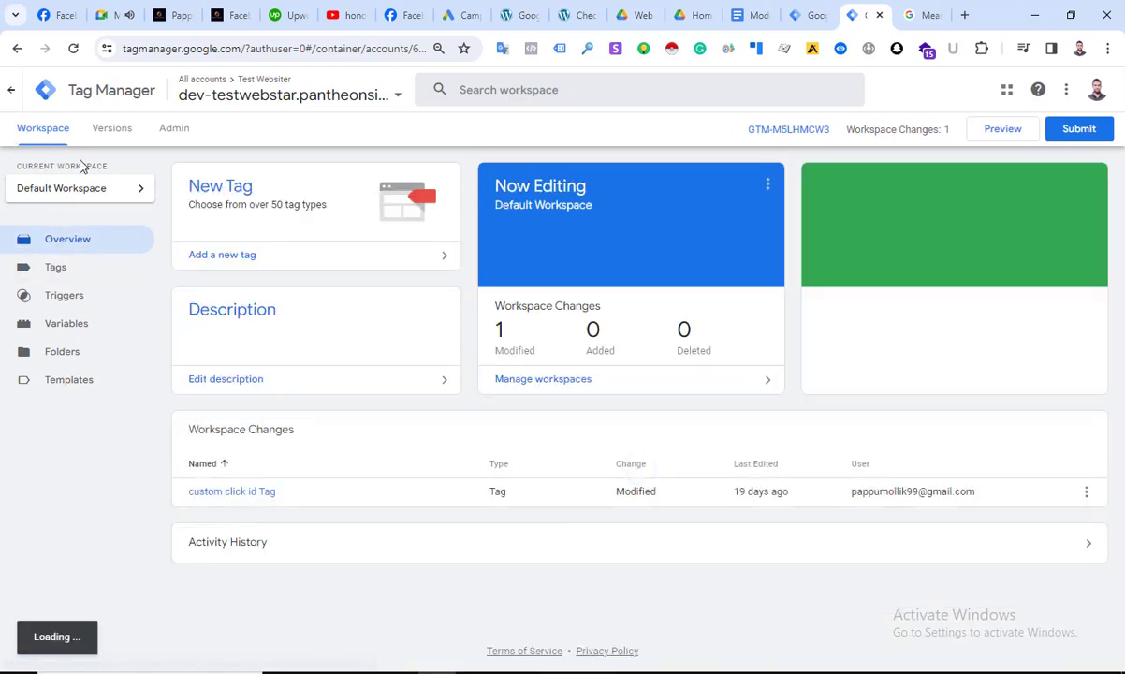
Open the container's version history and look through the list of published versions.
{"action": "left_click", "coordinate": [116, 131]}
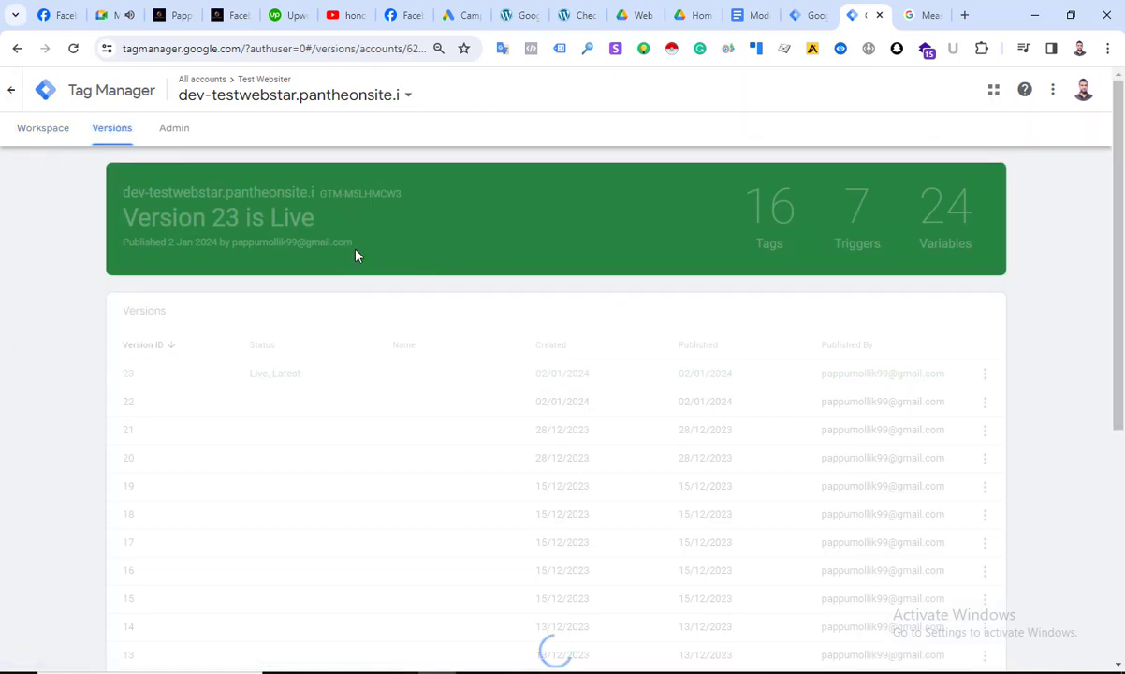
{"action": "scroll", "coordinate": [356, 256], "scroll_direction": "down", "scroll_amount": 1}
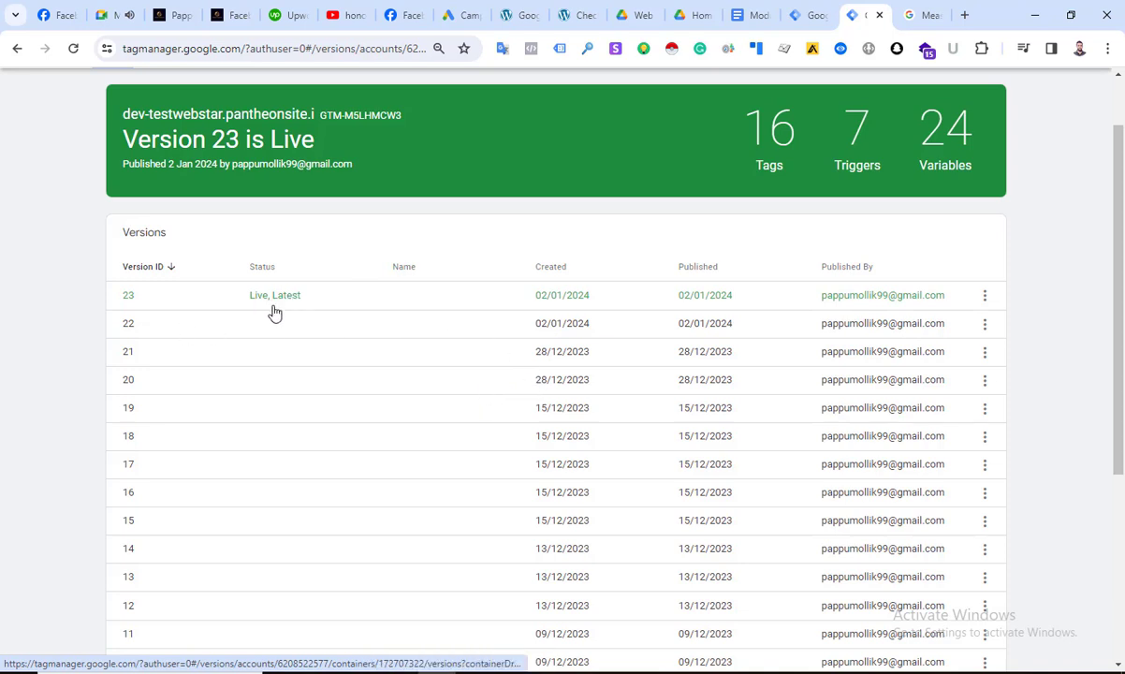
{"action": "scroll", "coordinate": [603, 490], "scroll_direction": "down", "scroll_amount": 4}
{"action": "scroll", "coordinate": [577, 443], "scroll_direction": "up", "scroll_amount": 5}
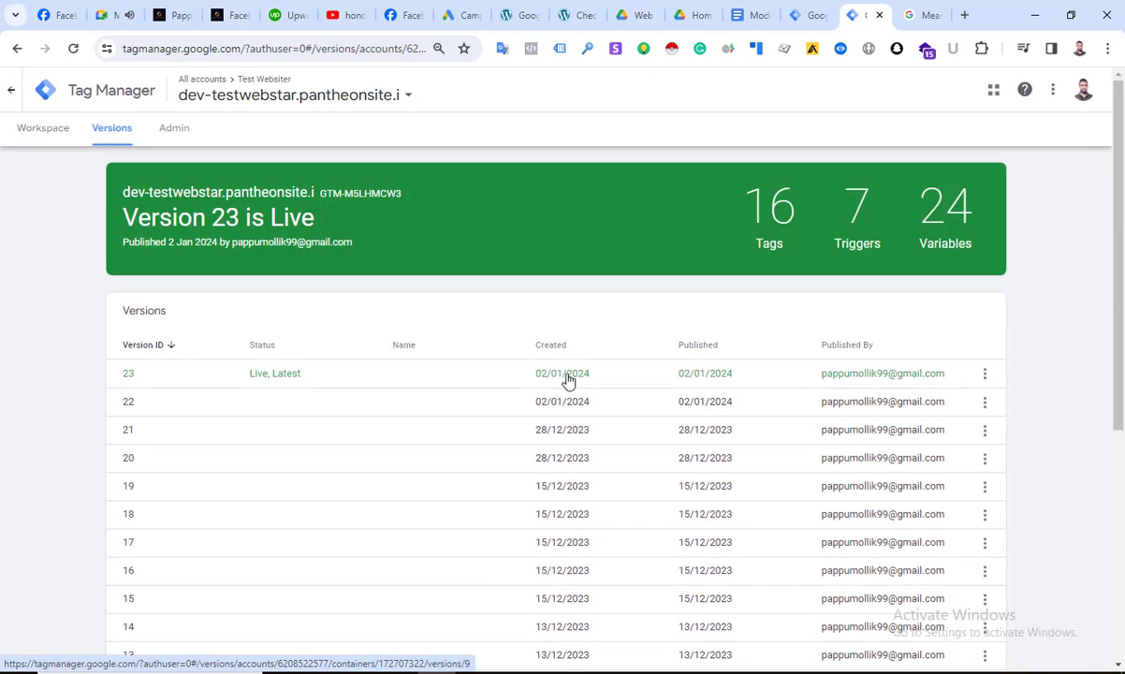
From the container's administration page, view the new container form with its target platforms and close it without creating one.
{"action": "left_click", "coordinate": [169, 130]}
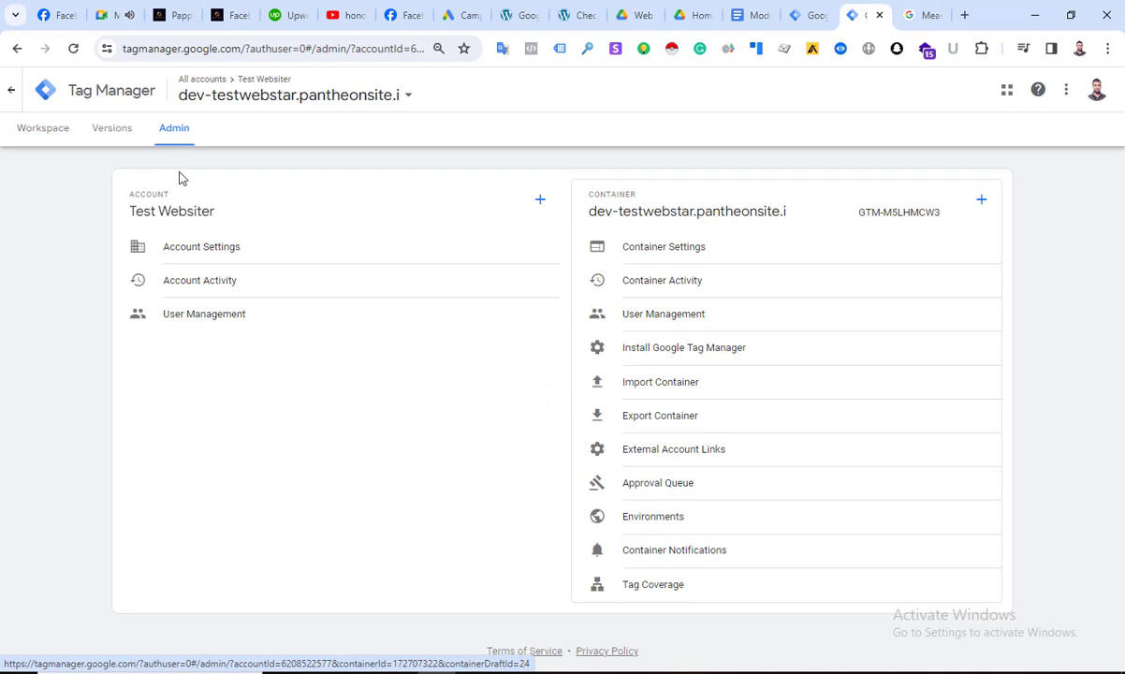
{"action": "left_click", "coordinate": [981, 199]}
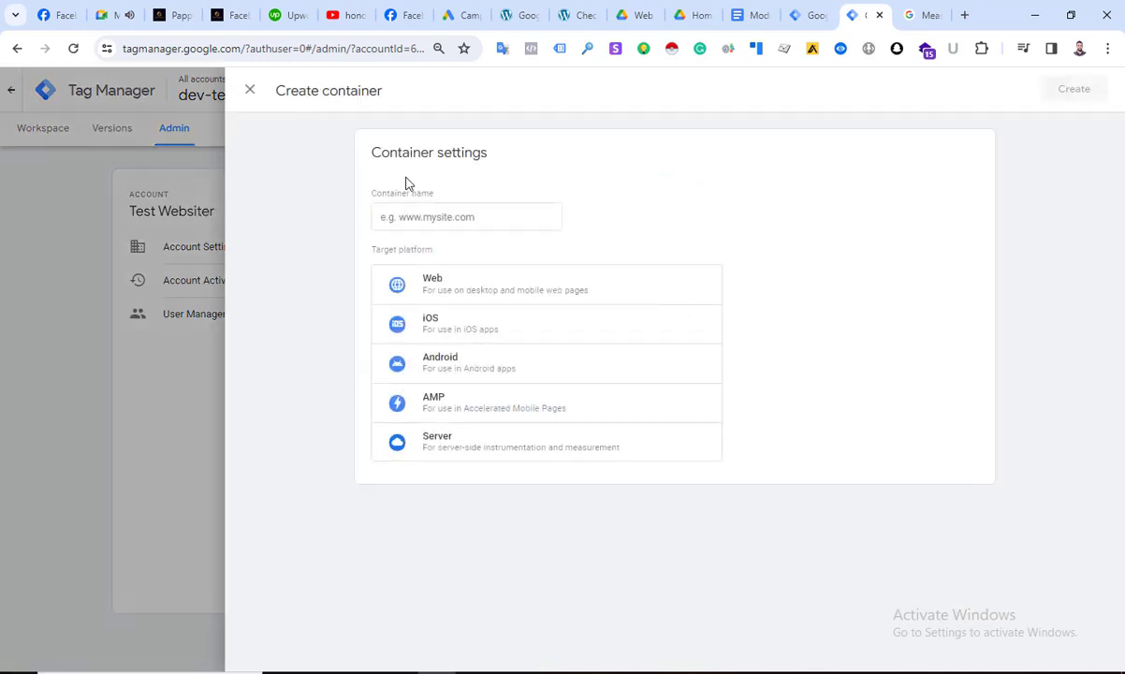
{"action": "left_click", "coordinate": [414, 217]}
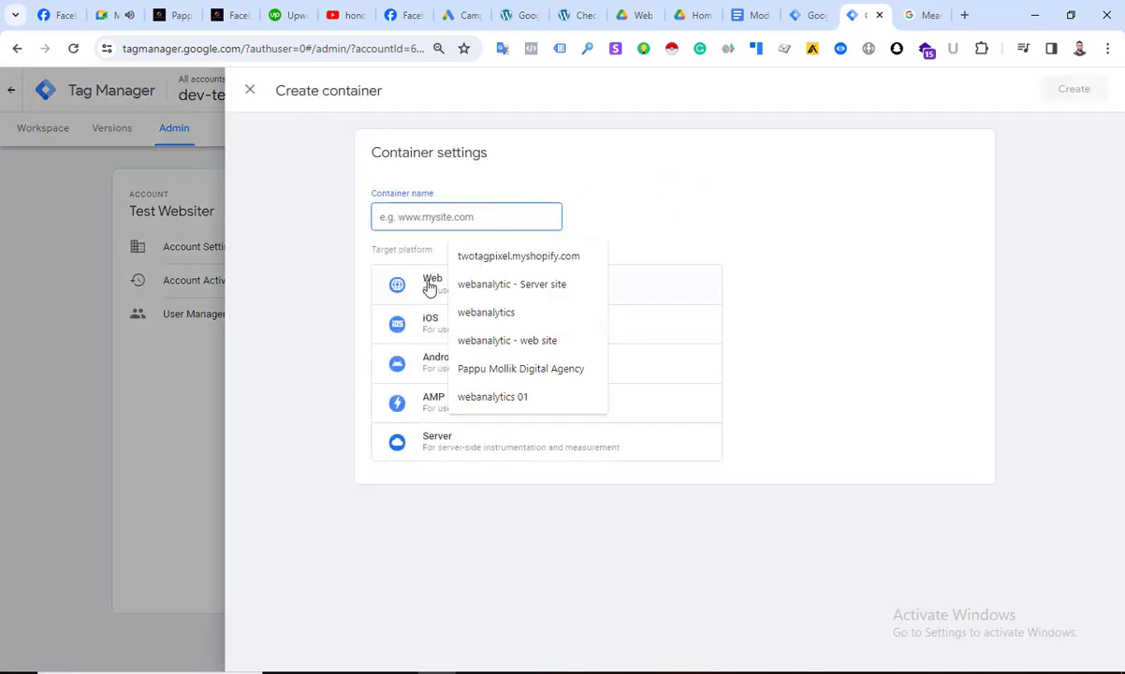
{"action": "left_click", "coordinate": [327, 246]}
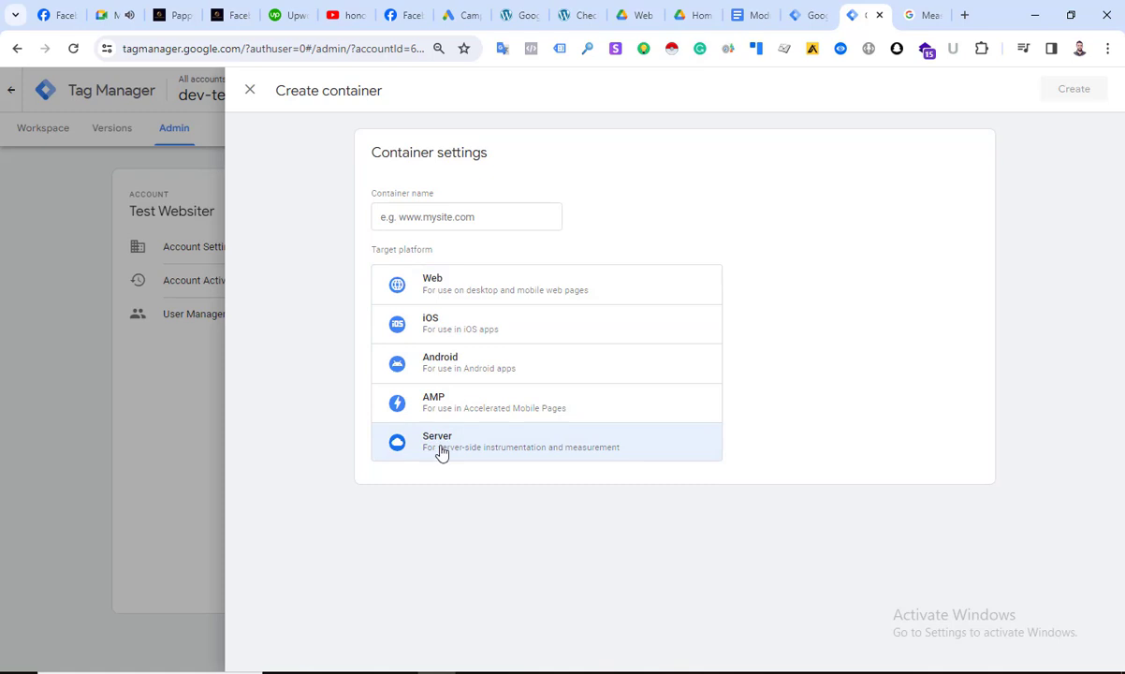
{"action": "left_click", "coordinate": [250, 90]}
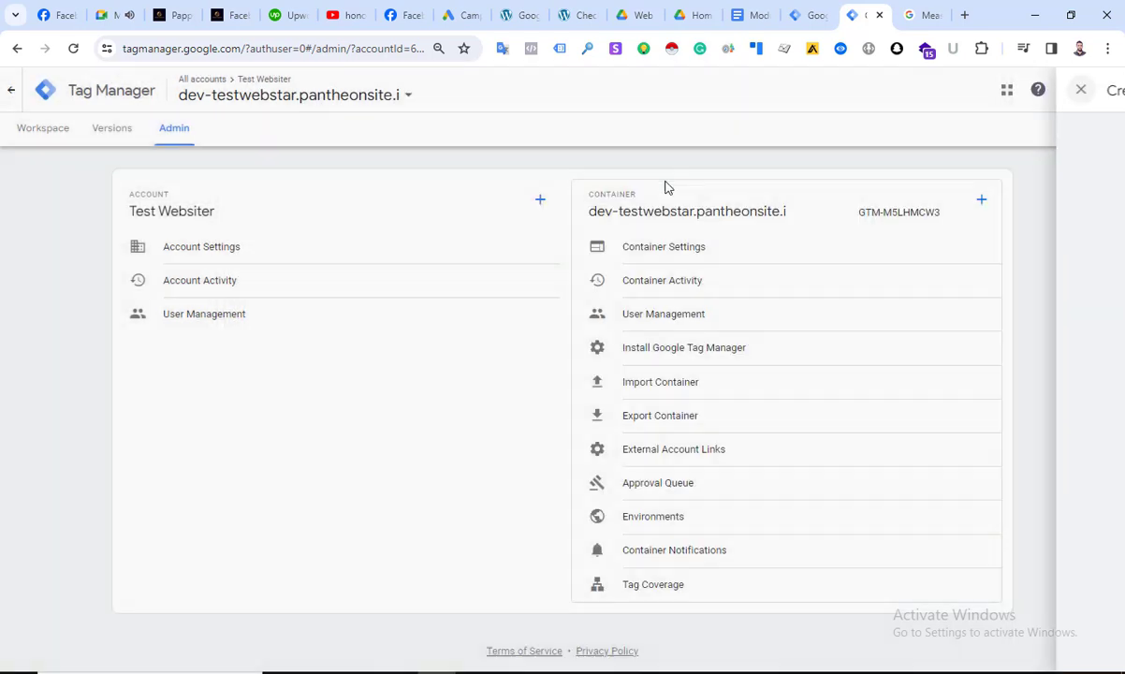
Open the user management of the Test Websiter account and start an invitation for new users.
{"action": "left_click", "coordinate": [255, 315]}
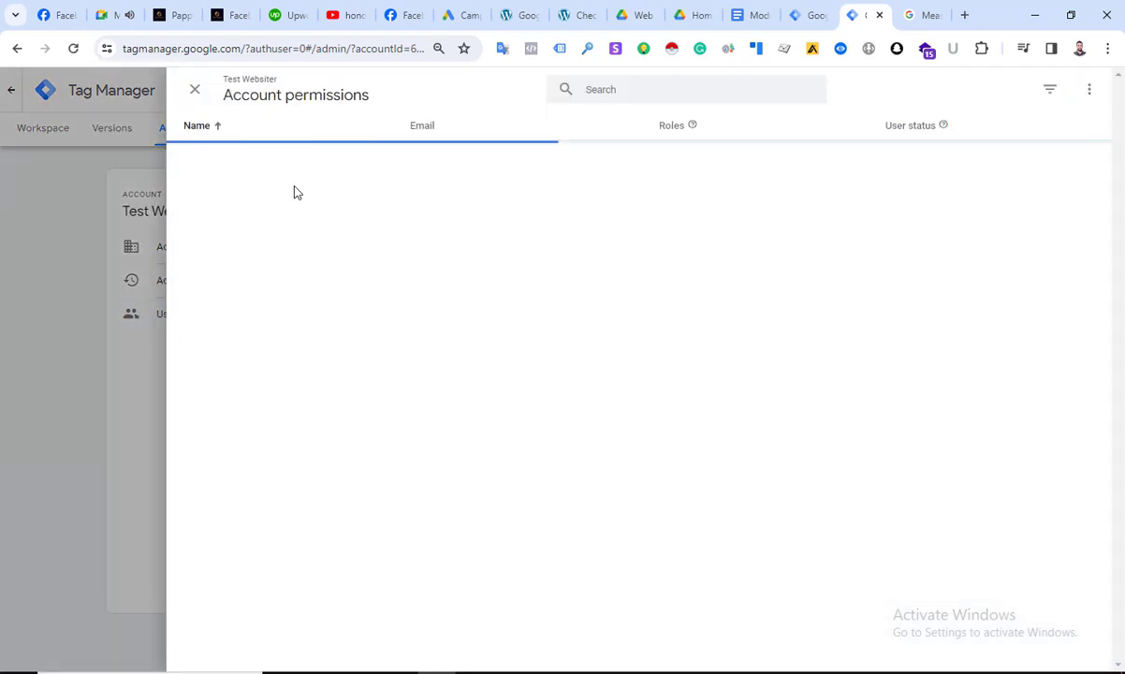
{"action": "left_click", "coordinate": [145, 131]}
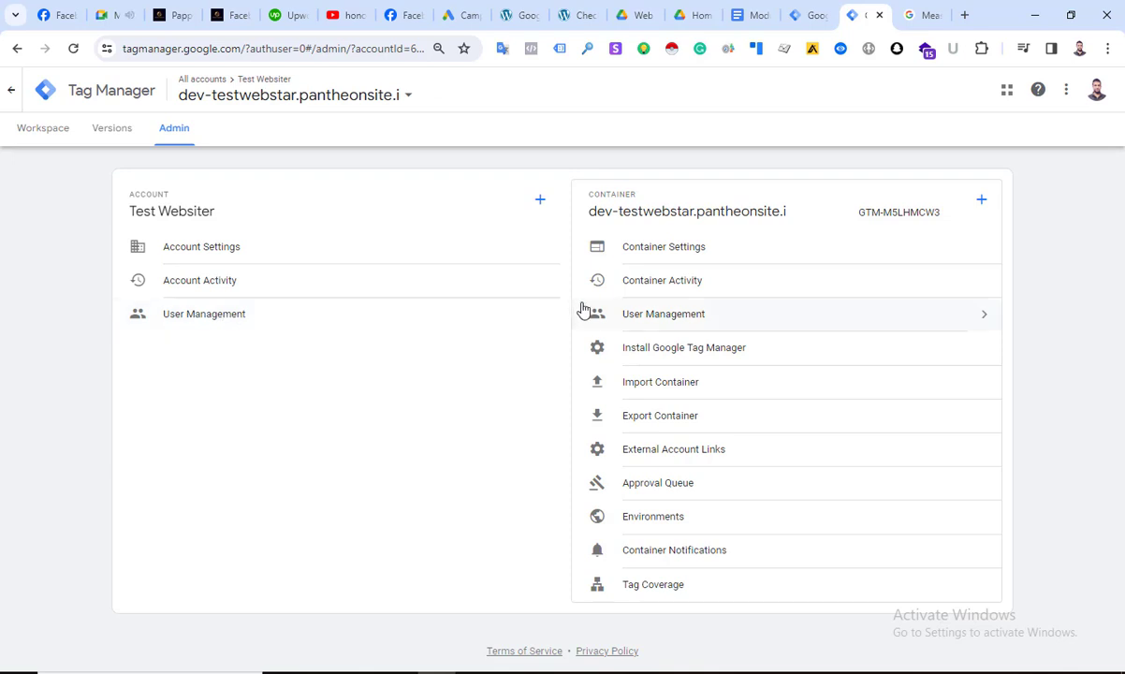
{"action": "left_click", "coordinate": [536, 319]}
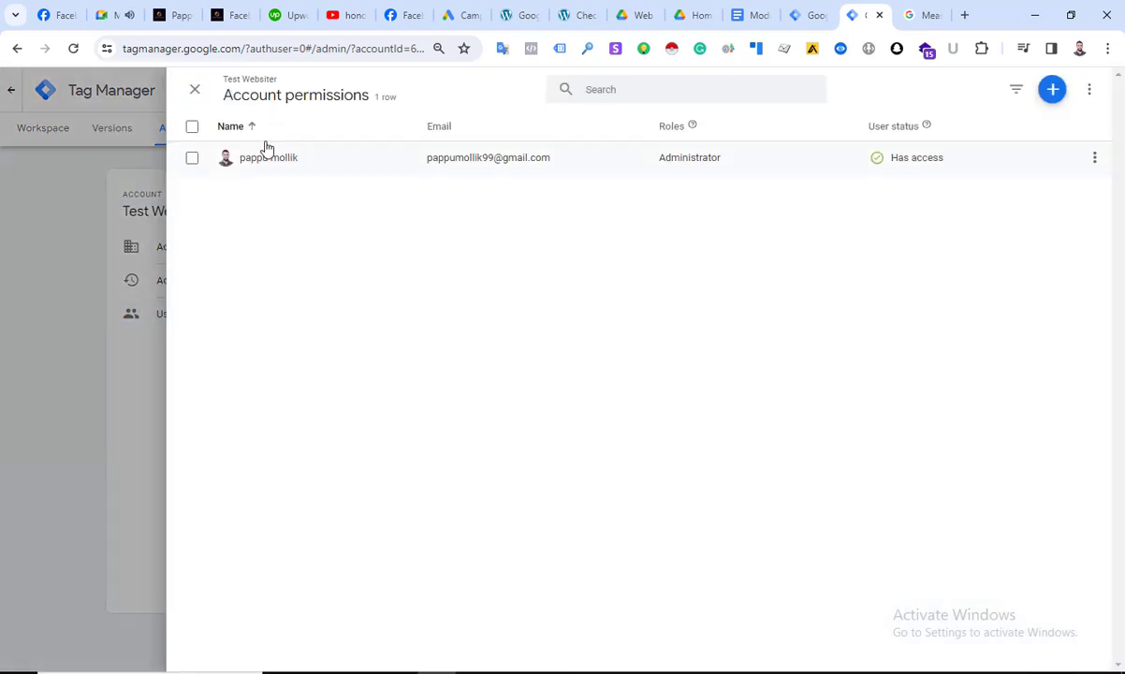
{"action": "left_click", "coordinate": [1053, 89]}
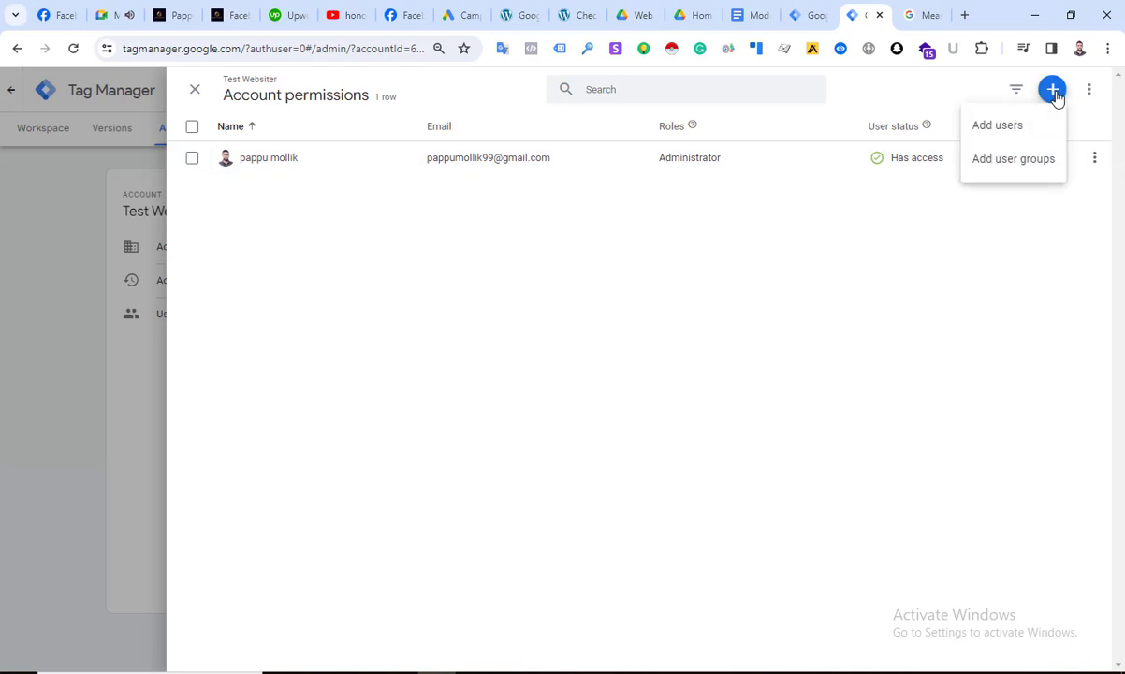
{"action": "left_click", "coordinate": [1004, 128]}
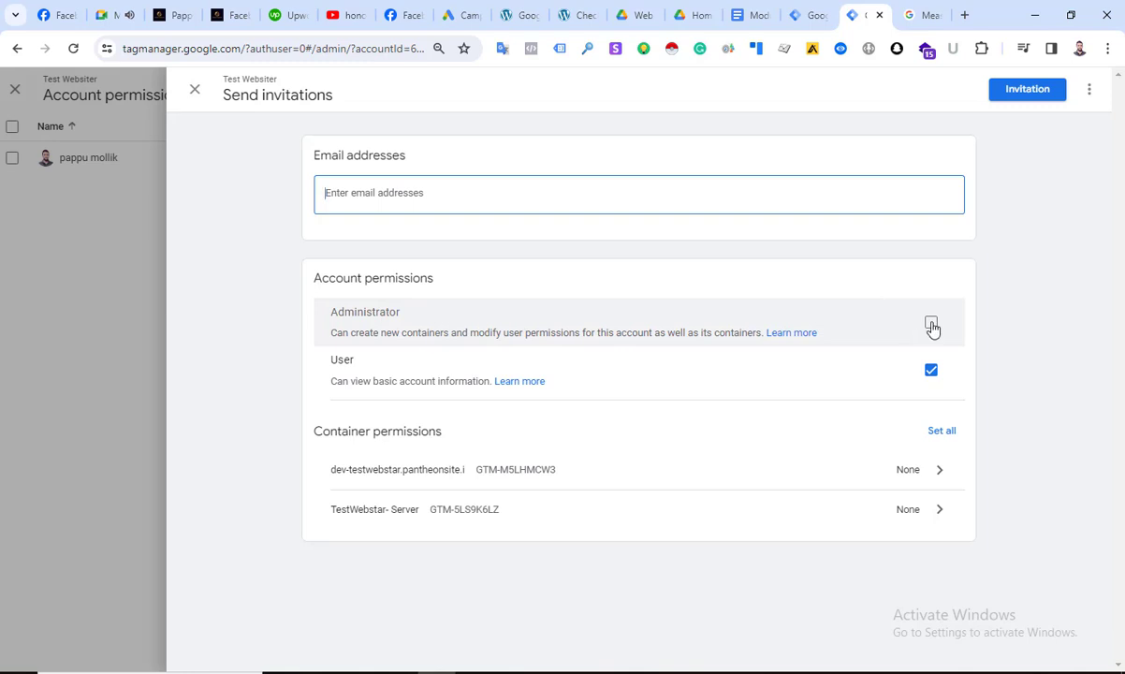
Grant the invited user Administrator account rights and Publish, Approve, Edit and Read permissions on all containers.
{"action": "left_click", "coordinate": [931, 323]}
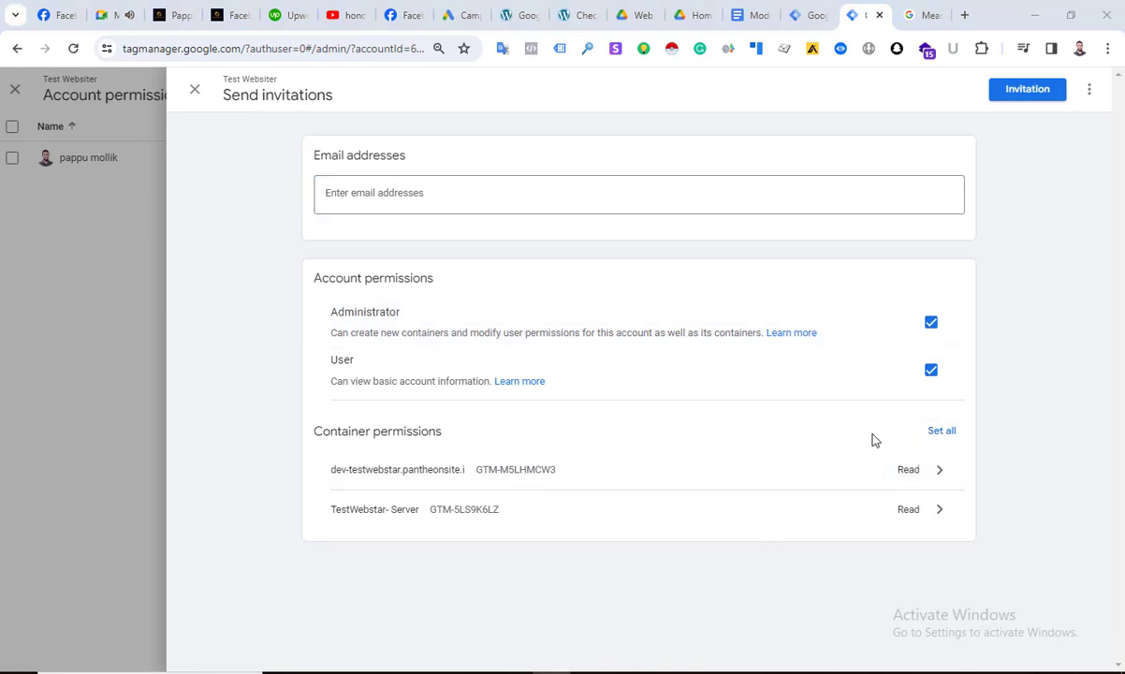
{"action": "left_click", "coordinate": [940, 431]}
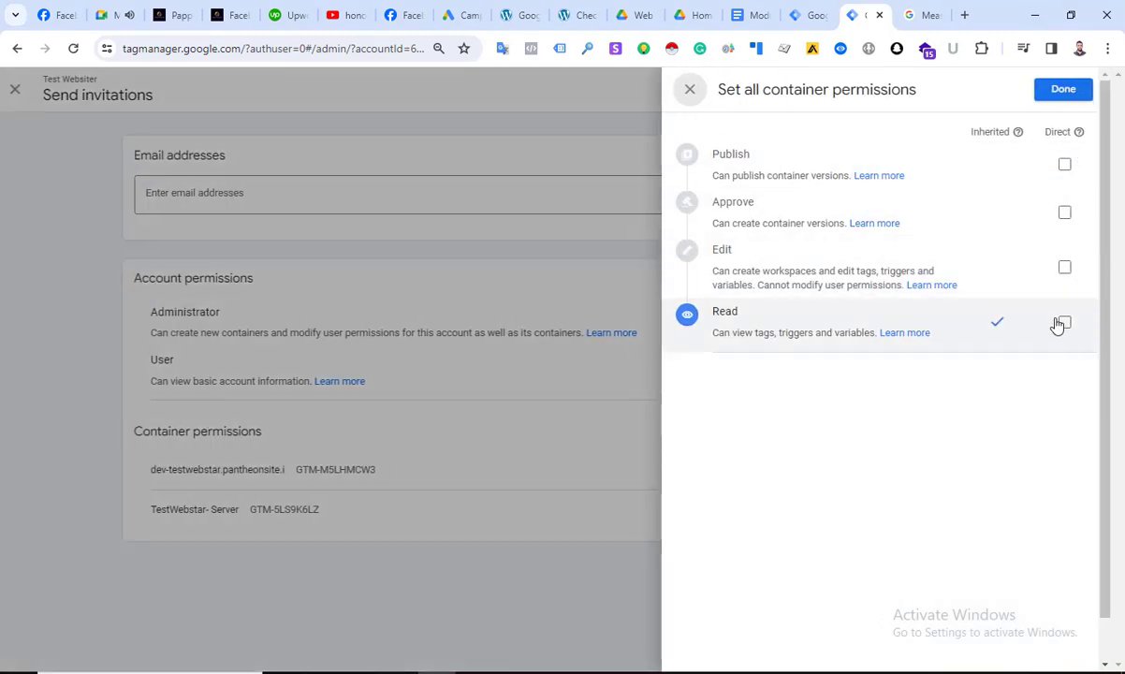
{"action": "left_click", "coordinate": [1065, 267]}
{"action": "left_click", "coordinate": [1064, 164]}
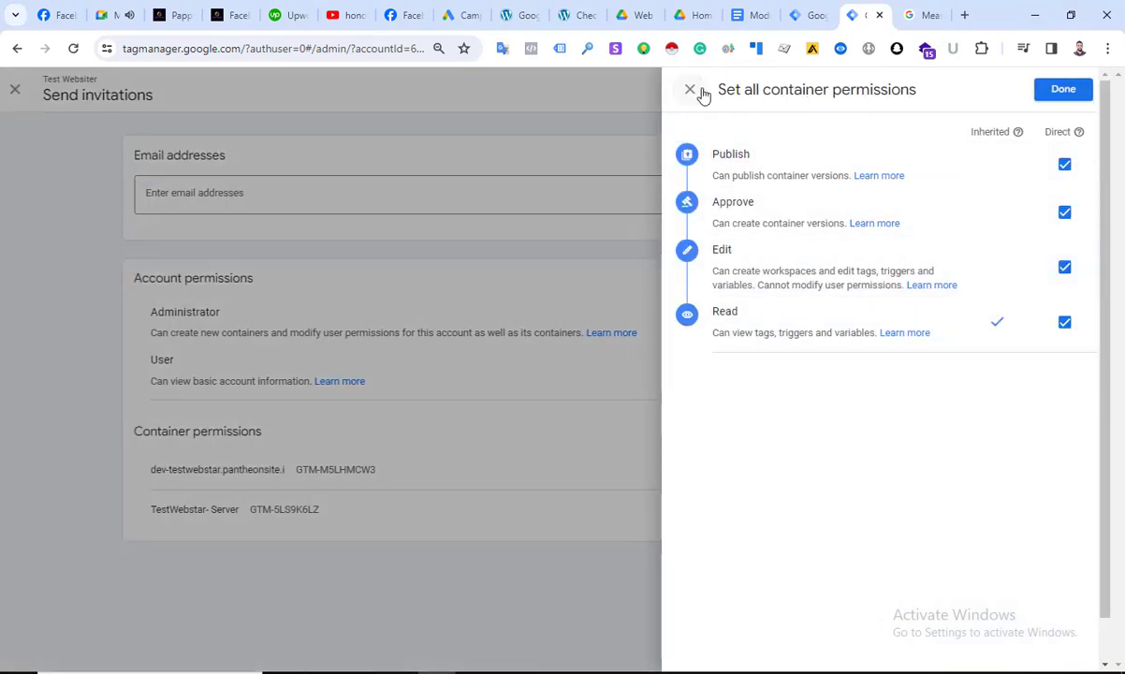
{"action": "left_click", "coordinate": [1060, 91]}
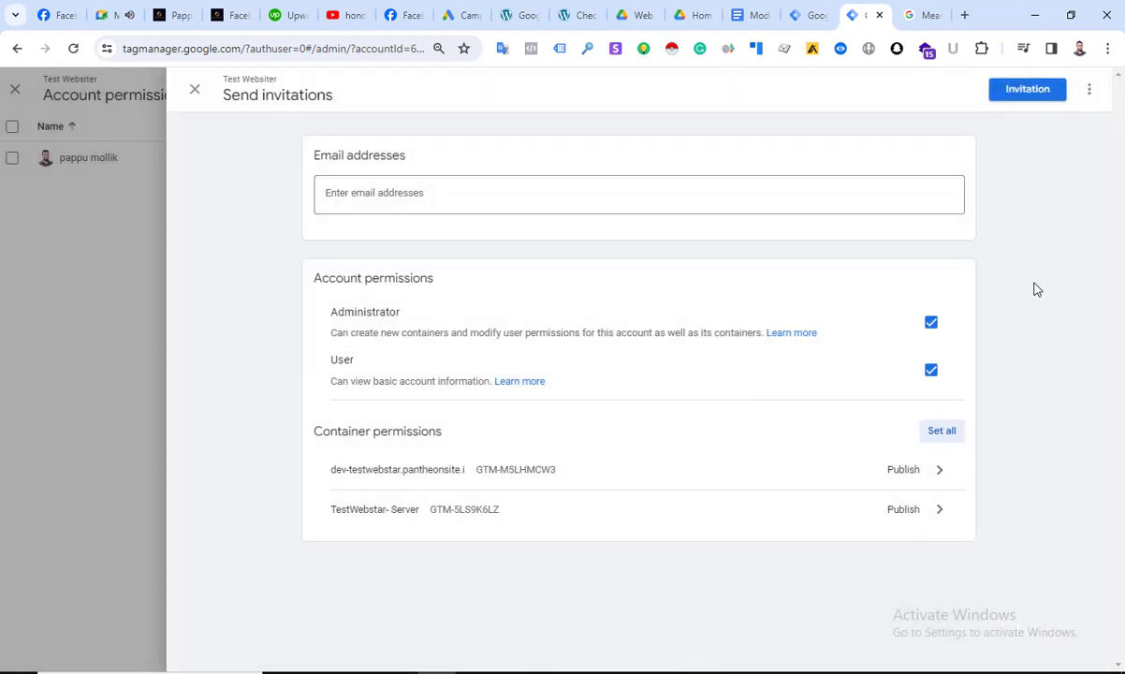
{"action": "left_click", "coordinate": [359, 195]}
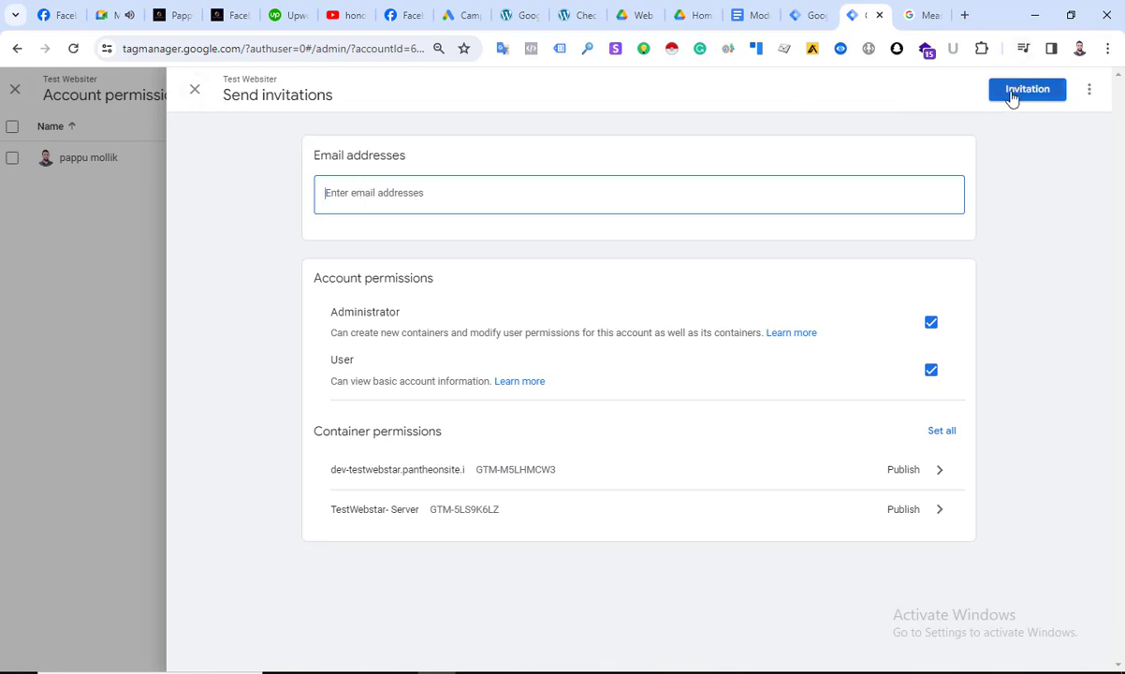
{"action": "left_click", "coordinate": [194, 90]}
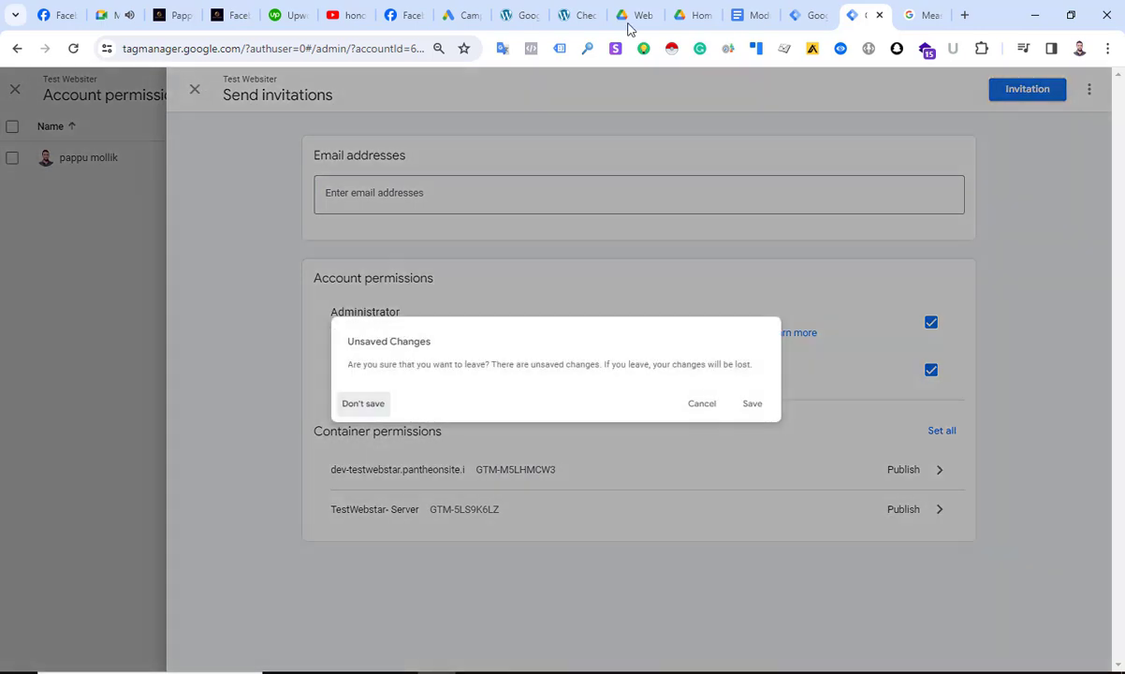
{"action": "left_click", "coordinate": [702, 403]}
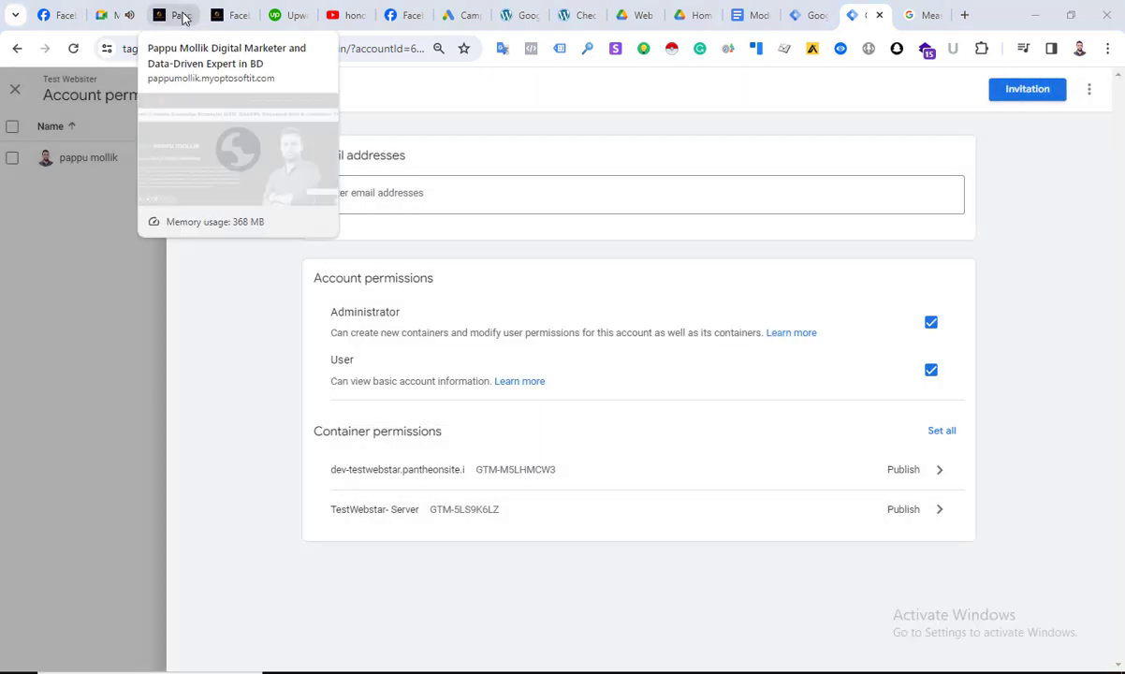
Switch to the digital agency's website and look over its home page and the service list on the Our Service page.
{"action": "left_click", "coordinate": [178, 13]}
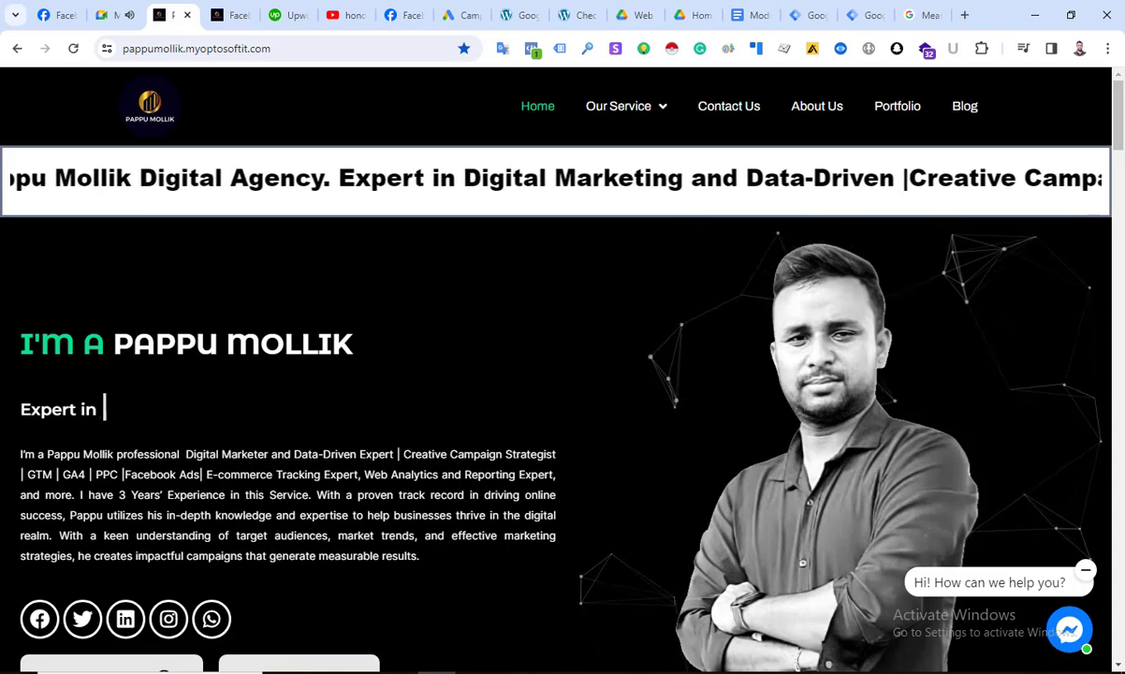
{"action": "key", "text": "ctrl+Tab"}
{"action": "scroll", "coordinate": [176, 238], "scroll_direction": "up", "scroll_amount": 1}
{"action": "scroll", "coordinate": [176, 230], "scroll_direction": "down", "scroll_amount": 1}
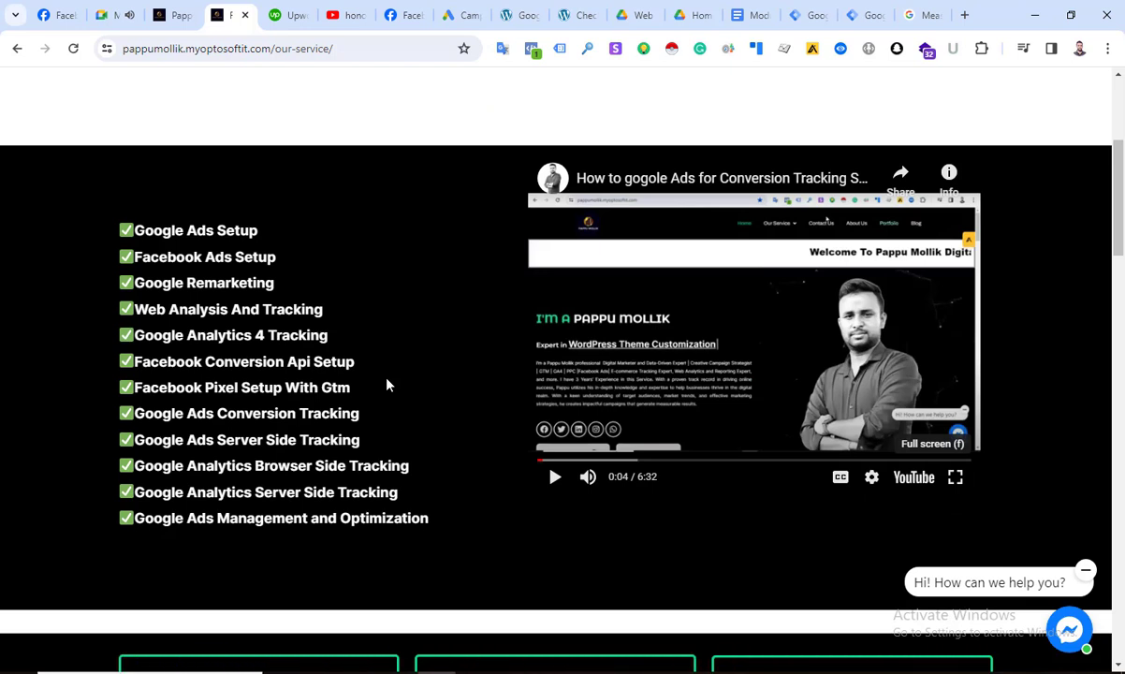
{"action": "scroll", "coordinate": [519, 327], "scroll_direction": "down", "scroll_amount": 1}
{"action": "scroll", "coordinate": [381, 324], "scroll_direction": "up", "scroll_amount": 2}
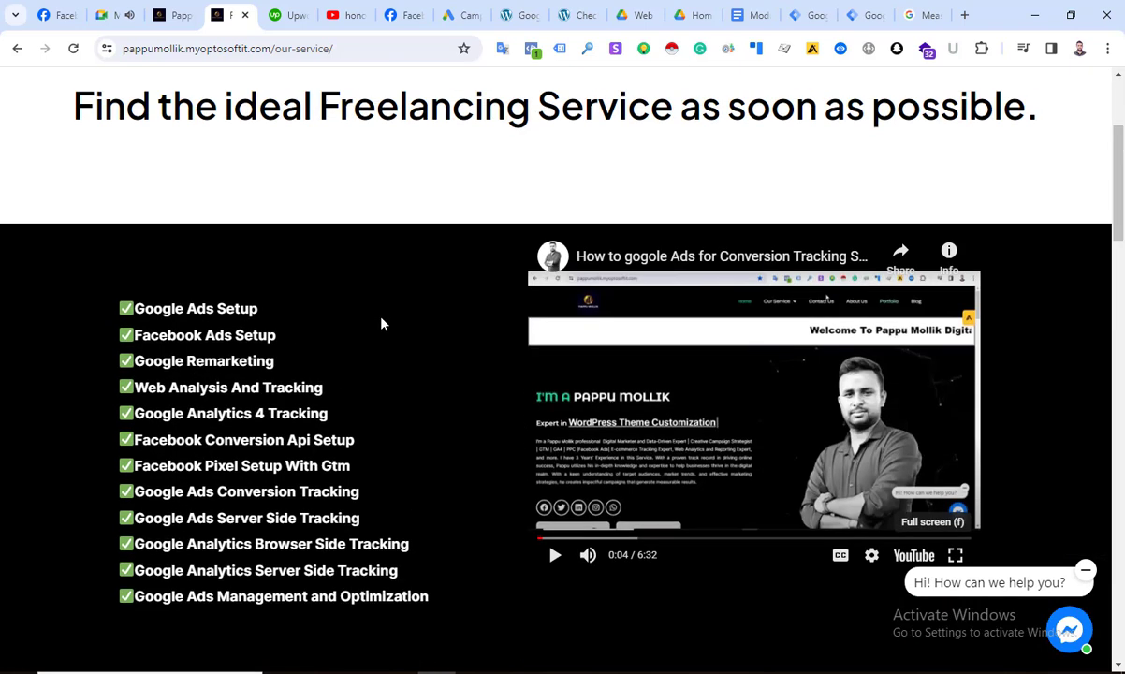
{"action": "scroll", "coordinate": [206, 76], "scroll_direction": "up", "scroll_amount": 3}
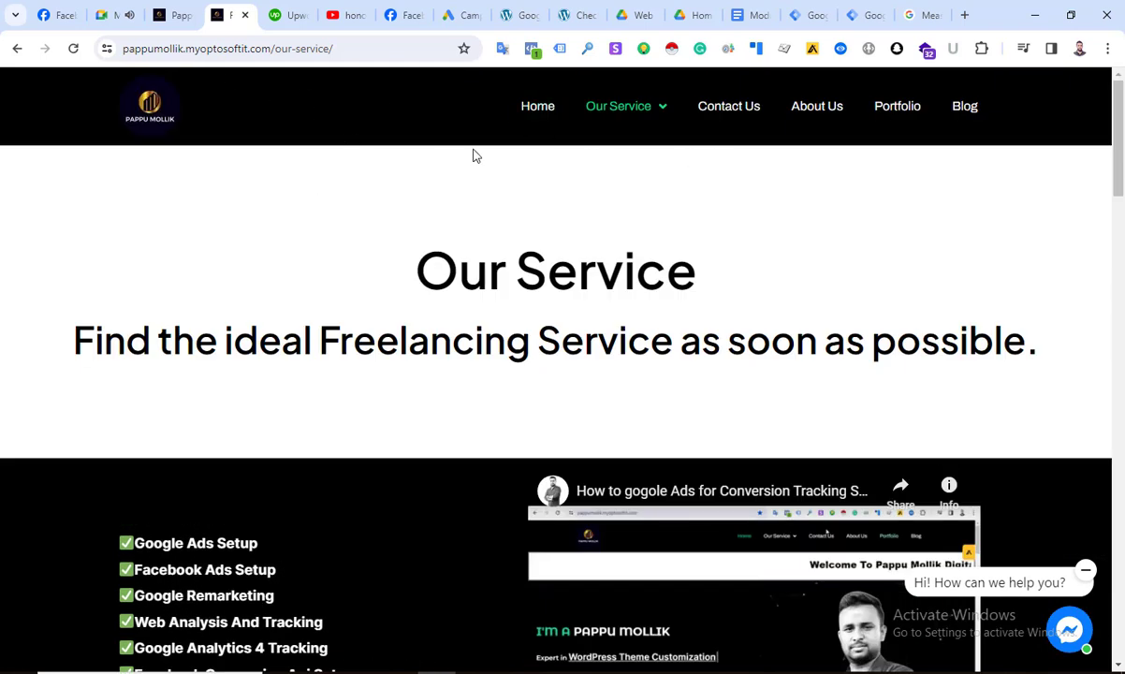
Switch to the marketer's YouTube channel and view the Facebook page linked in its header, returning to the agency website.
{"action": "left_click", "coordinate": [474, 672]}
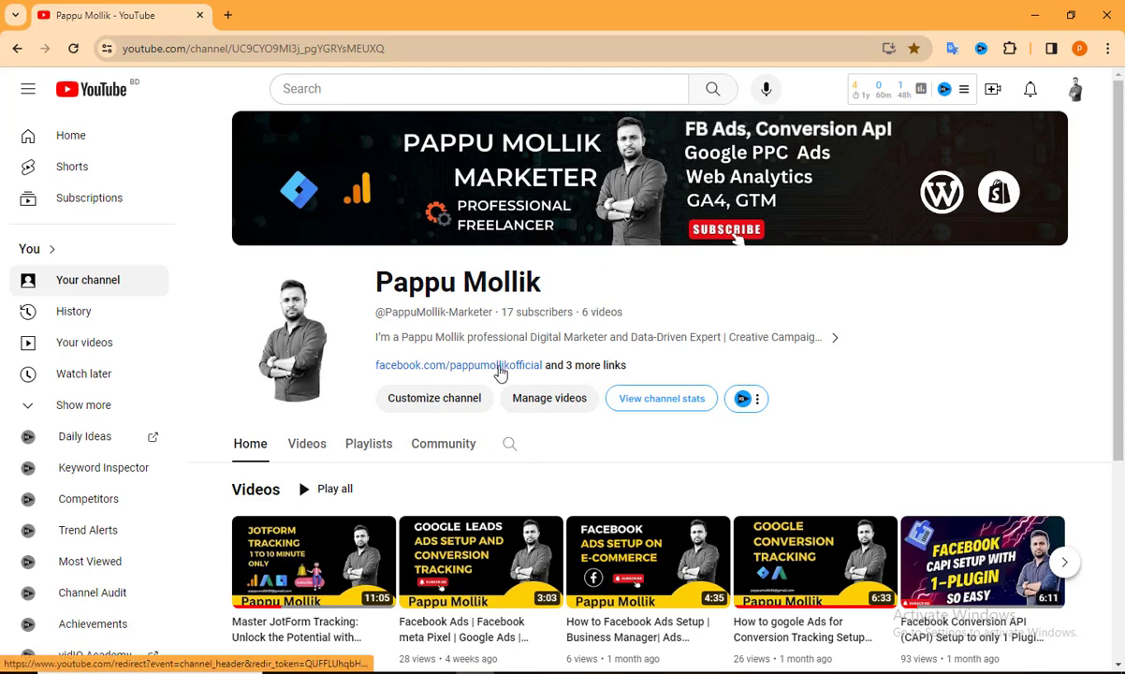
{"action": "right_click", "coordinate": [497, 372]}
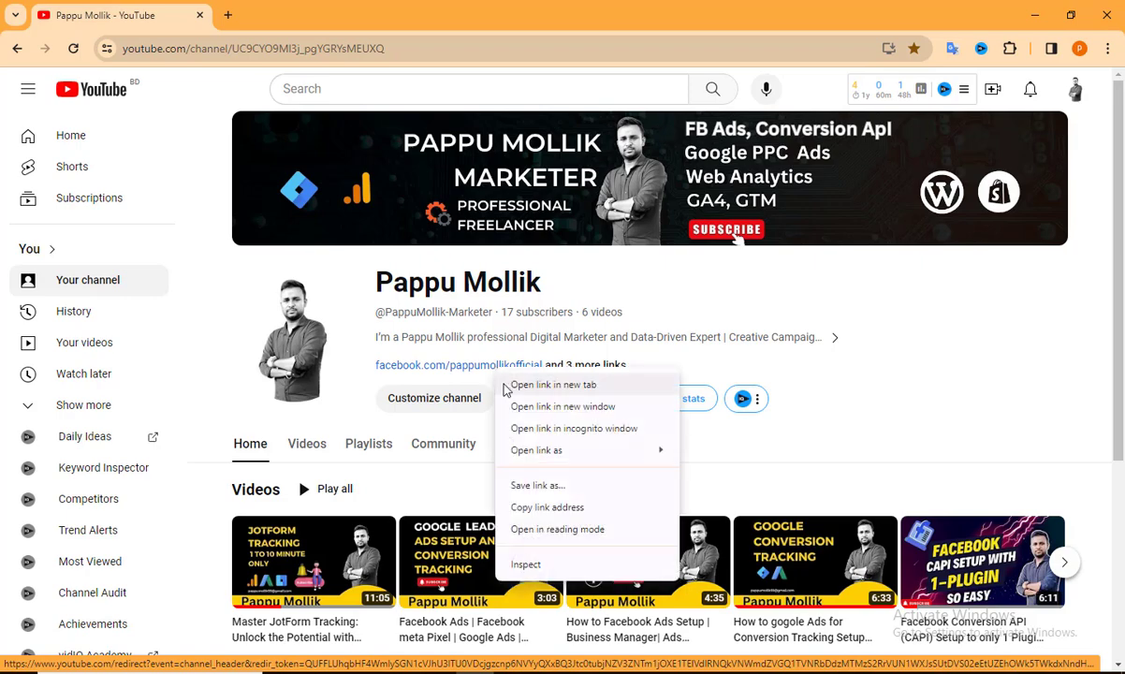
{"action": "key", "text": "Escape"}
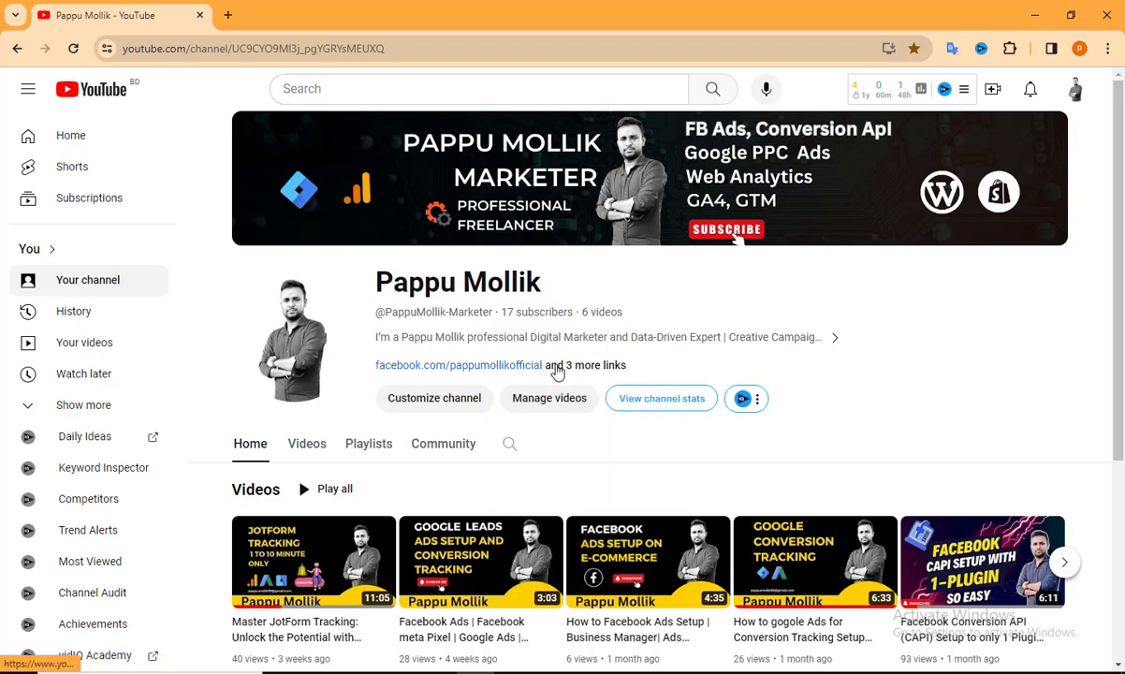
{"action": "left_click", "coordinate": [538, 363]}
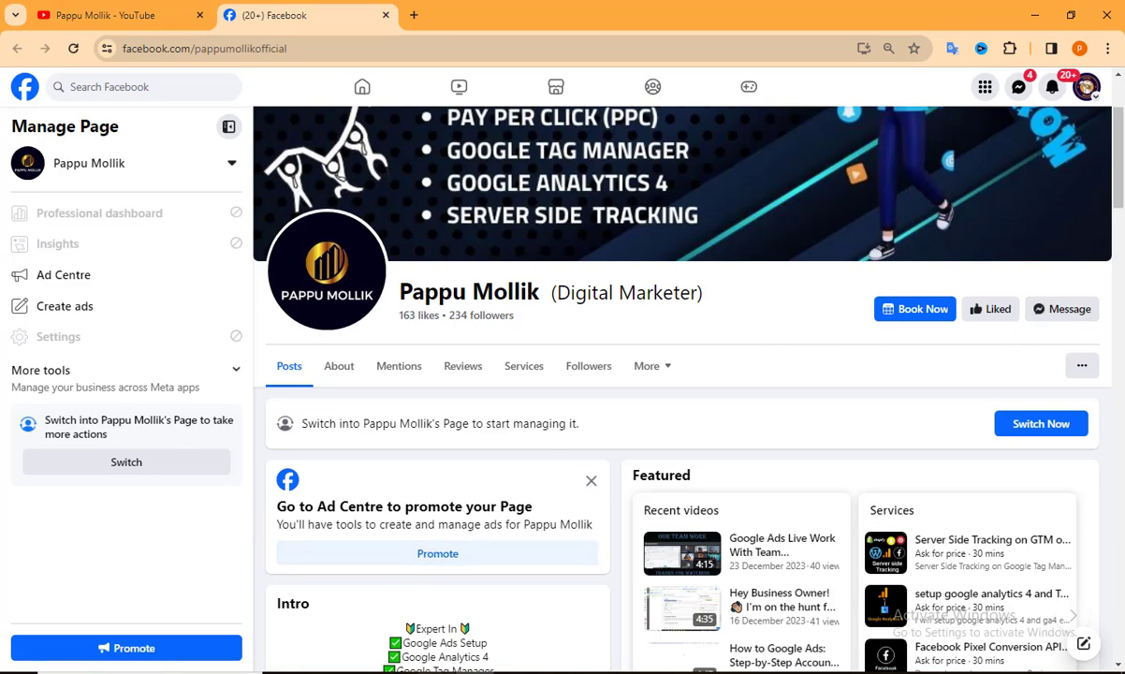
{"action": "left_click", "coordinate": [440, 646]}
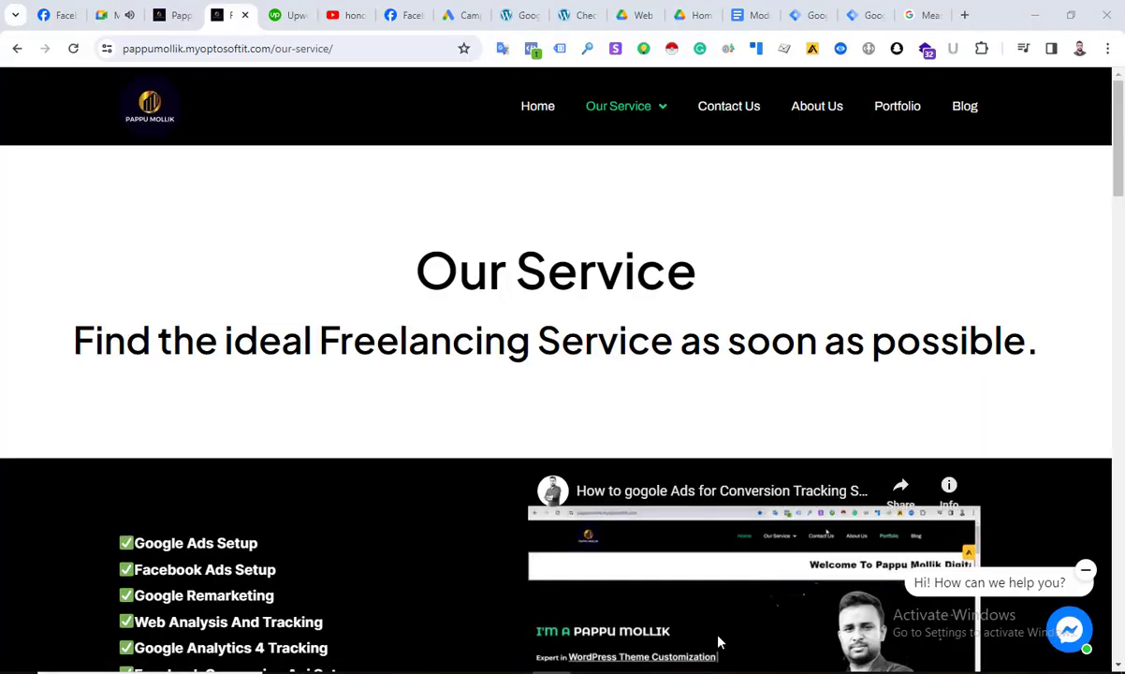